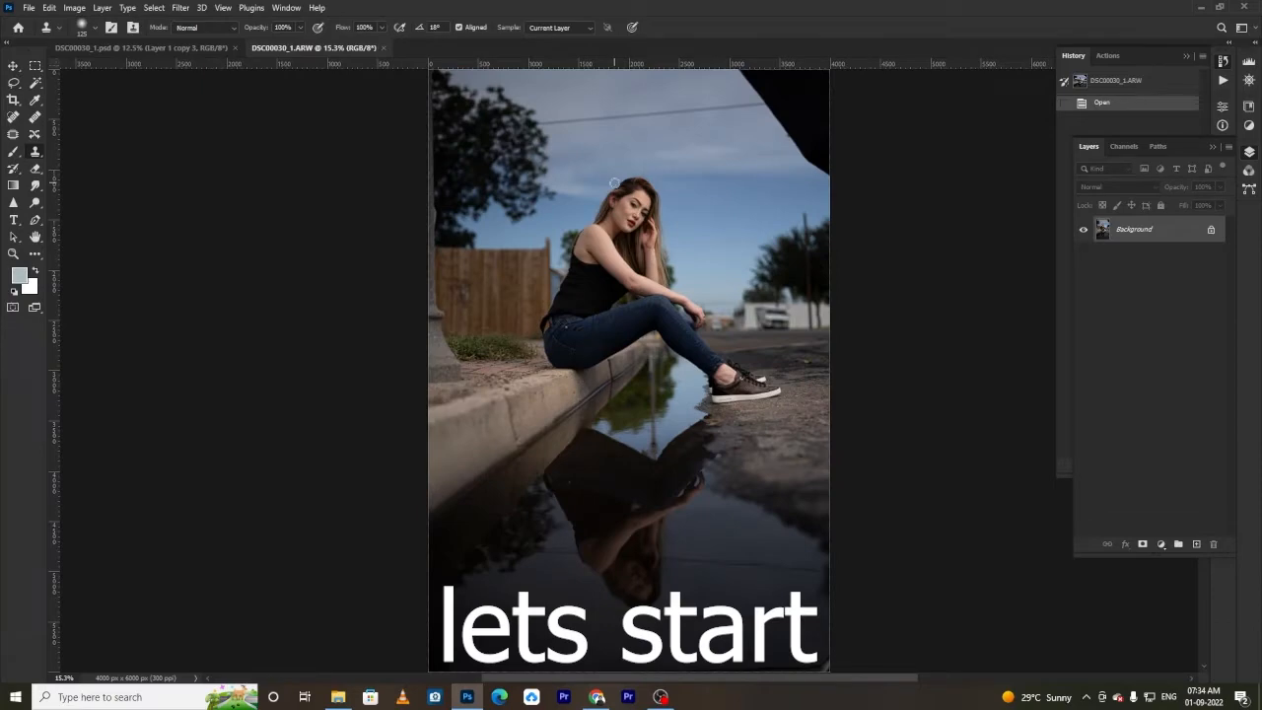
- Duplicate the Background layer and clone clean sky over the overhead wire behind the woman with the Clone Stamp
{"action": "key", "text": "ctrl+j"}
{"action": "left_click_drag", "start_coordinate": [635, 174], "coordinate": [628, 313]}
{"action": "left_click_drag", "start_coordinate": [686, 262], "coordinate": [822, 313]}
{"action": "left_click_drag", "start_coordinate": [583, 257], "coordinate": [582, 321]}
{"action": "left_click_drag", "start_coordinate": [892, 311], "coordinate": [316, 366]}
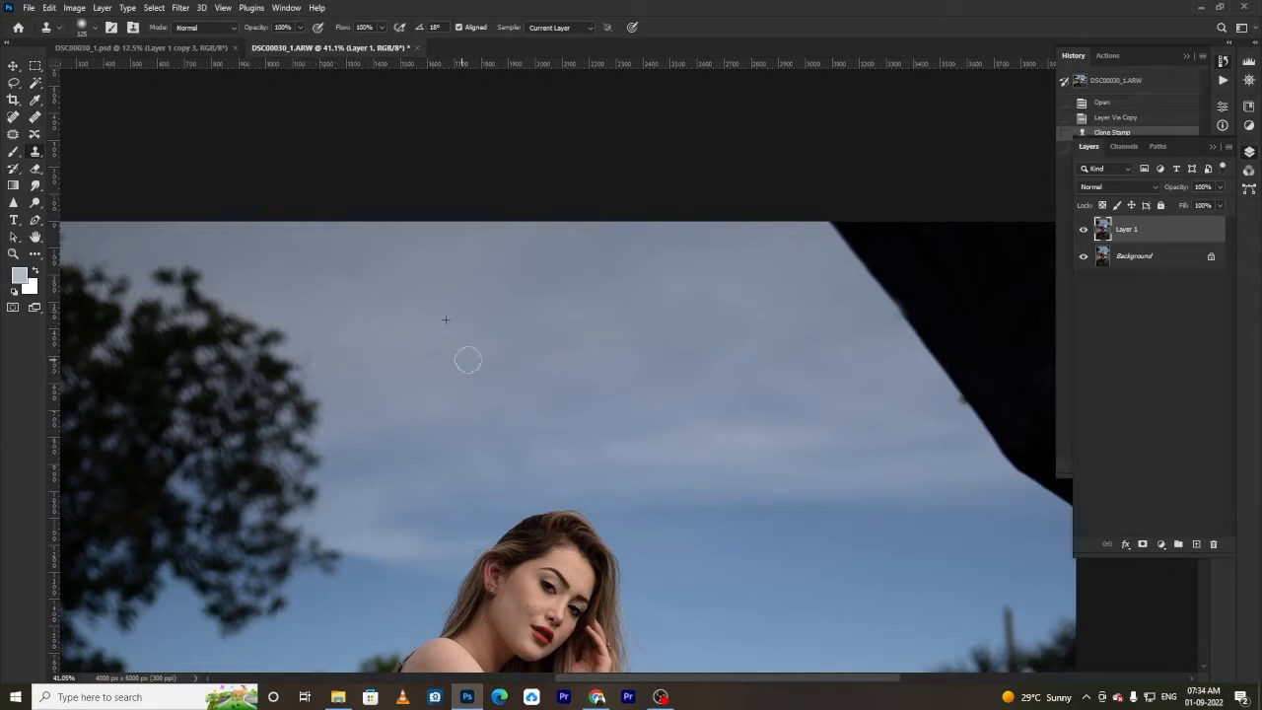
- Clone clean sky over the dark overhang in the photo's upper-right corner
{"action": "scroll", "coordinate": [757, 313], "scroll_direction": "down", "scroll_amount": 6}
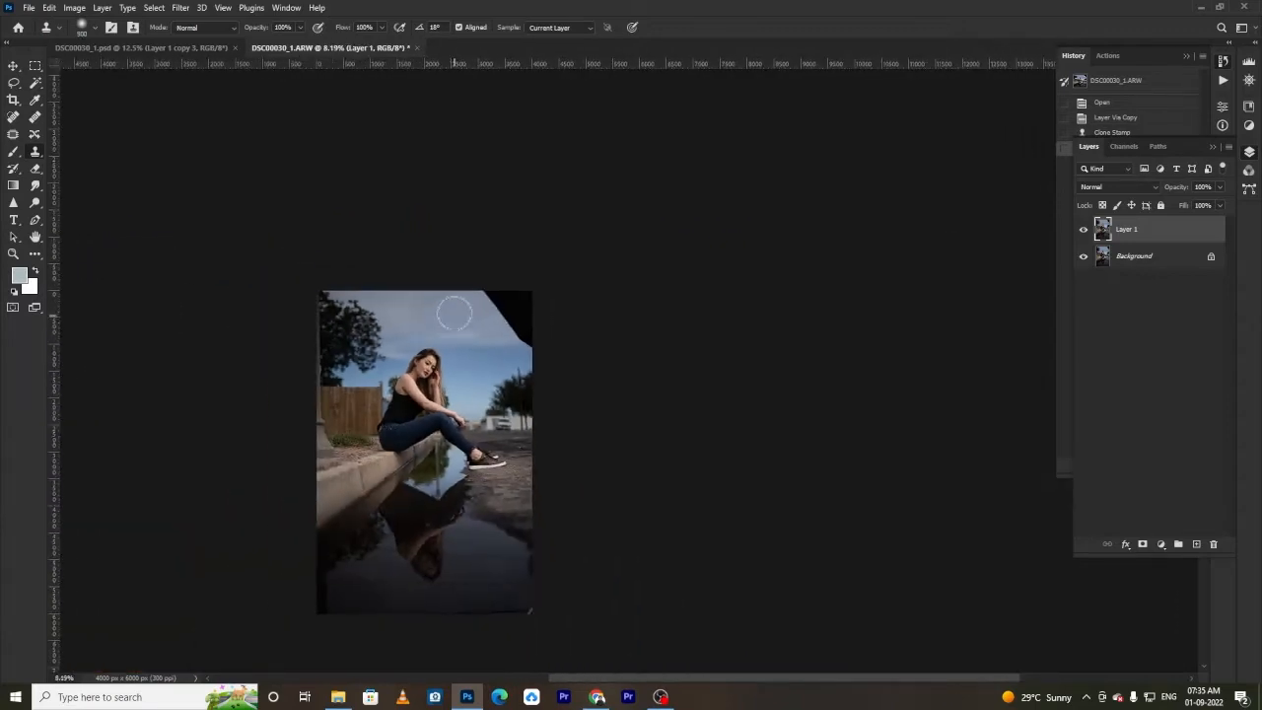
{"action": "left_click", "coordinate": [449, 309], "text": "alt"}
{"action": "mouse_move", "coordinate": [485, 296]}
{"action": "left_mouse_down"}
{"action": "mouse_move", "coordinate": [516, 296]}
{"action": "mouse_move", "coordinate": [493, 301]}
{"action": "mouse_move", "coordinate": [530, 340]}
{"action": "left_mouse_up"}
- Remove the upper wire reflection in the water beside the woman's reflected hair using the Patch tool
{"action": "scroll", "coordinate": [502, 477], "scroll_direction": "up", "scroll_amount": 8}
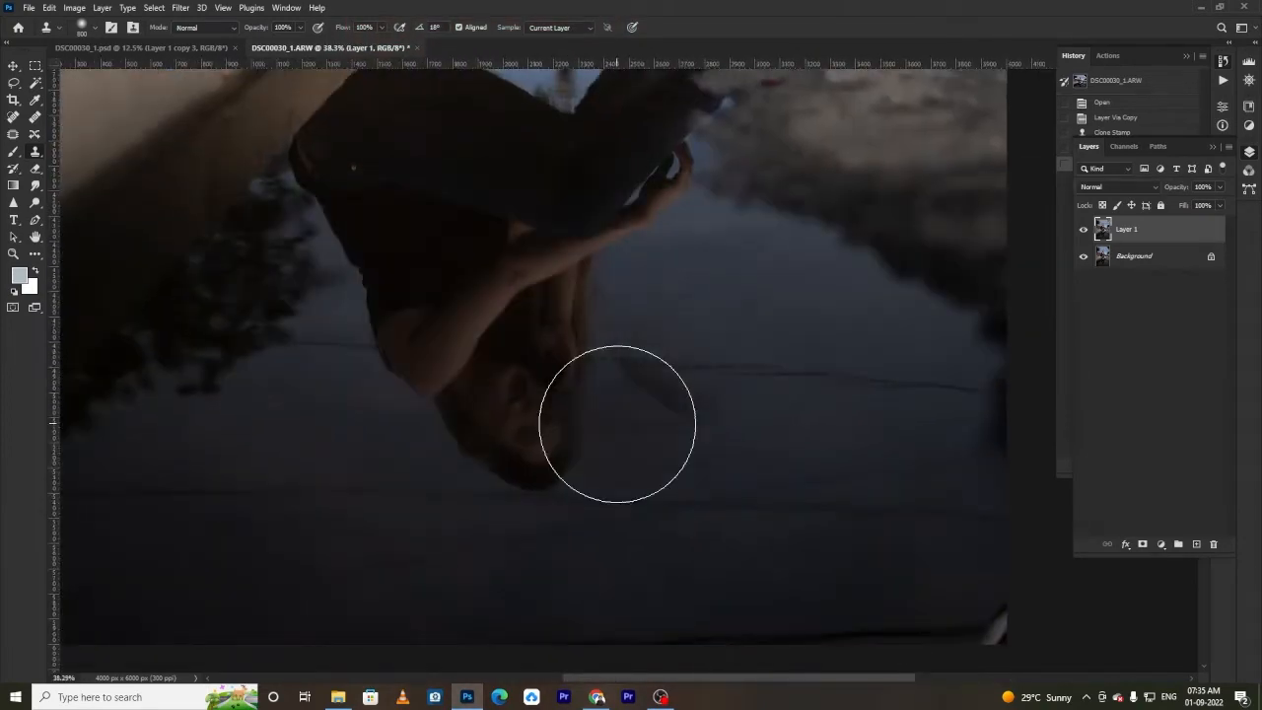
{"action": "key", "text": "j"}
{"action": "left_click_drag", "start_coordinate": [773, 359], "coordinate": [599, 373]}
{"action": "mouse_move", "coordinate": [809, 418]}
{"action": "left_mouse_down"}
{"action": "mouse_move", "coordinate": [418, 395]}
{"action": "mouse_move", "coordinate": [424, 369]}
{"action": "mouse_move", "coordinate": [640, 368]}
{"action": "mouse_move", "coordinate": [607, 373]}
{"action": "mouse_move", "coordinate": [813, 416]}
{"action": "left_mouse_up"}
{"action": "left_click_drag", "start_coordinate": [759, 404], "coordinate": [750, 445]}
{"action": "key", "text": "ctrl+d"}
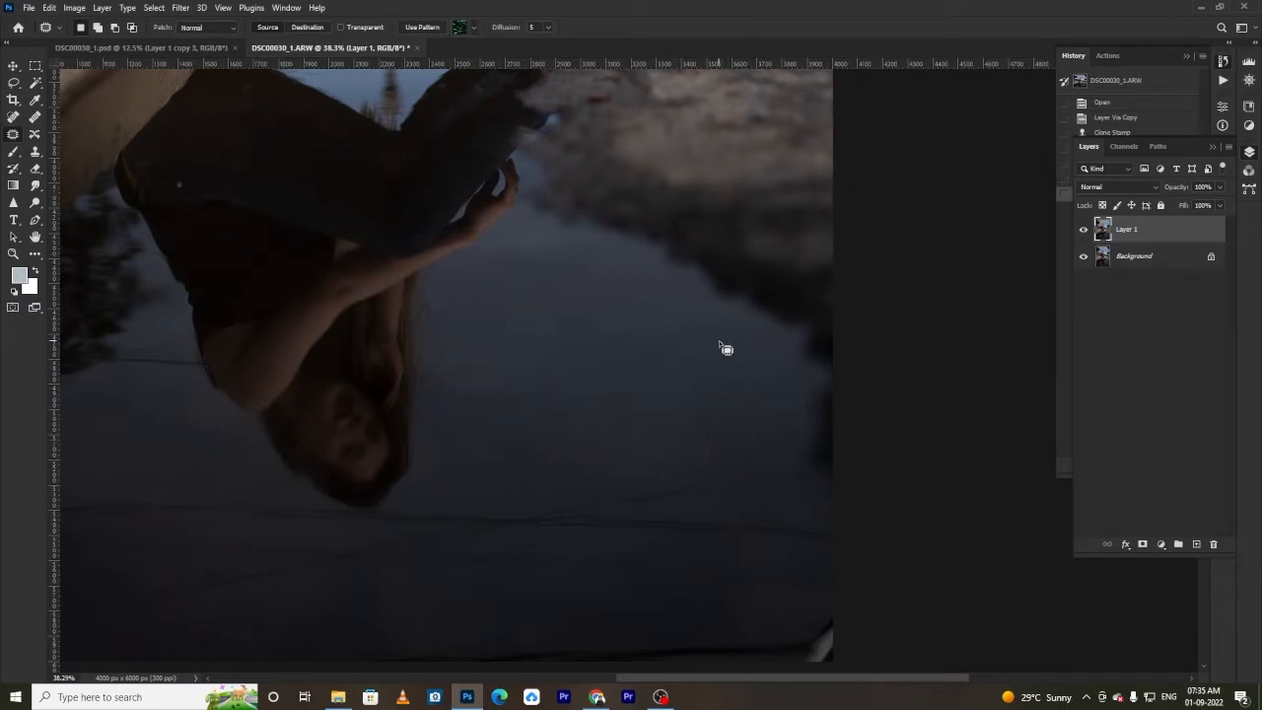
- Patch out the short wire reflection between the tree's reflection and the woman's reflected shoulder
{"action": "scroll", "coordinate": [443, 374], "scroll_direction": "up", "scroll_amount": 2}
{"action": "scroll", "coordinate": [412, 384], "scroll_direction": "up", "scroll_amount": 2}
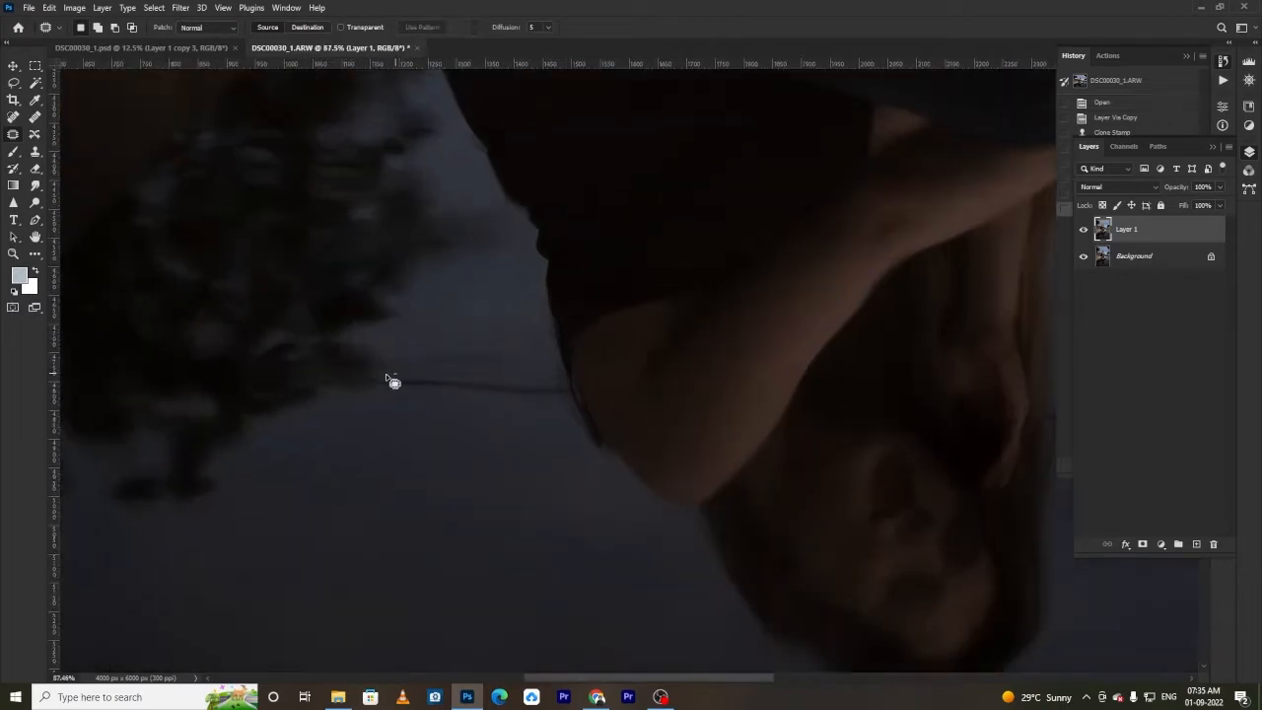
{"action": "mouse_move", "coordinate": [391, 373]}
{"action": "left_mouse_down"}
{"action": "mouse_move", "coordinate": [573, 390]}
{"action": "mouse_move", "coordinate": [572, 404]}
{"action": "mouse_move", "coordinate": [362, 398]}
{"action": "mouse_move", "coordinate": [377, 367]}
{"action": "mouse_move", "coordinate": [415, 455]}
{"action": "left_mouse_up"}
{"action": "key", "text": "ctrl+d"}
{"action": "left_click_drag", "start_coordinate": [432, 535], "coordinate": [467, 342]}
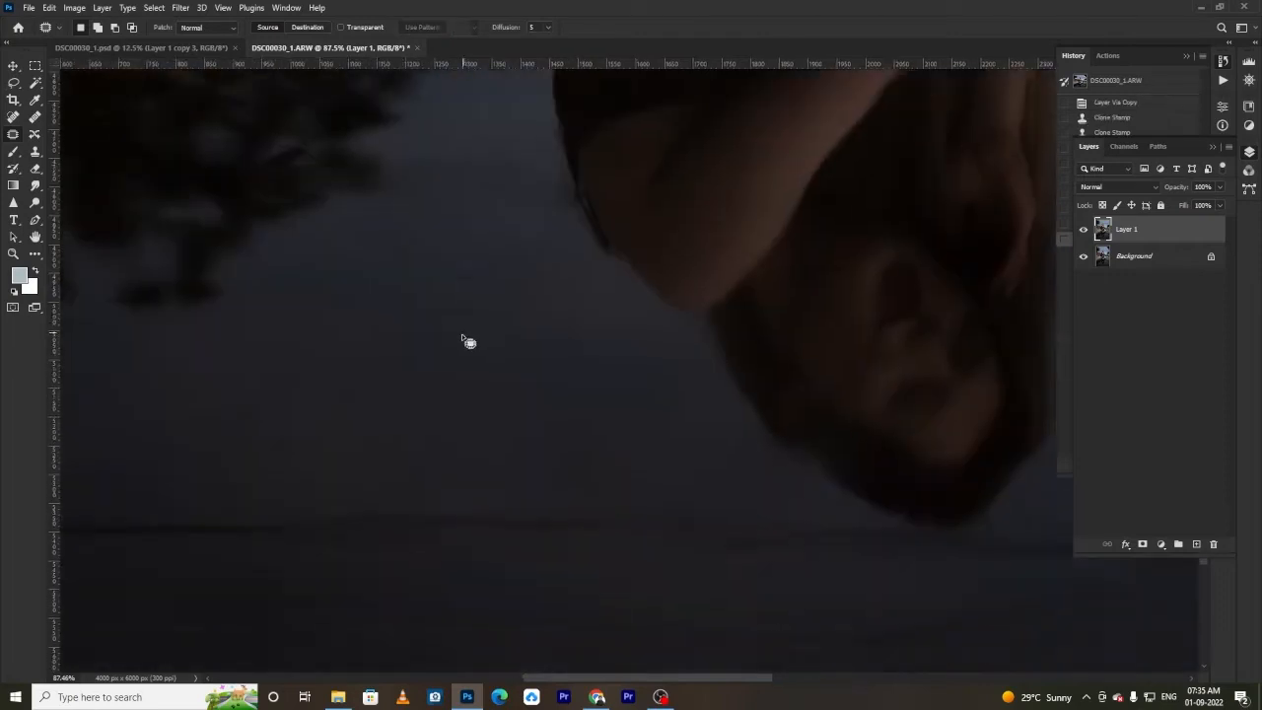
- Patch out remaining wire marks in the water around the woman's reflected head, deselecting after each repair
{"action": "scroll", "coordinate": [454, 340], "scroll_direction": "down", "scroll_amount": 4}
{"action": "scroll", "coordinate": [394, 452], "scroll_direction": "up", "scroll_amount": 2}
{"action": "mouse_move", "coordinate": [755, 472]}
{"action": "left_mouse_down"}
{"action": "mouse_move", "coordinate": [215, 605]}
{"action": "mouse_move", "coordinate": [727, 460]}
{"action": "mouse_move", "coordinate": [630, 459]}
{"action": "left_mouse_up"}
{"action": "key", "text": "ctrl+d"}
{"action": "mouse_move", "coordinate": [520, 481]}
{"action": "left_mouse_down"}
{"action": "mouse_move", "coordinate": [570, 492]}
{"action": "mouse_move", "coordinate": [548, 517]}
{"action": "left_mouse_up"}
{"action": "key", "text": "ctrl+d"}
{"action": "mouse_move", "coordinate": [532, 508]}
{"action": "left_mouse_down"}
{"action": "mouse_move", "coordinate": [515, 522]}
{"action": "mouse_move", "coordinate": [519, 496]}
{"action": "mouse_move", "coordinate": [497, 514]}
{"action": "left_mouse_up"}
{"action": "left_click_drag", "start_coordinate": [462, 508], "coordinate": [450, 516]}
{"action": "key", "text": "ctrl+d"}
- Patch the long wire reflection between the dark post's reflection and the reflected head with clean water from below it
{"action": "left_click_drag", "start_coordinate": [307, 450], "coordinate": [441, 487]}
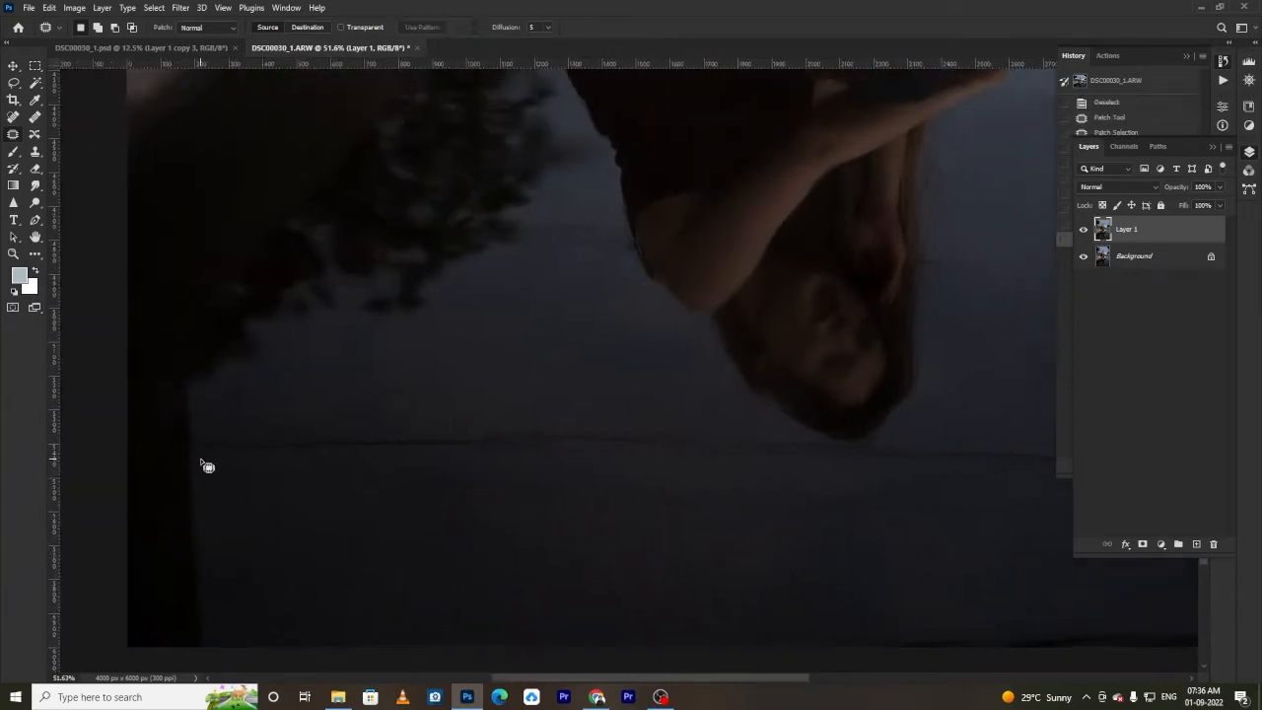
{"action": "left_click", "coordinate": [192, 457], "text": "alt"}
{"action": "left_click_drag", "start_coordinate": [749, 547], "coordinate": [188, 474]}
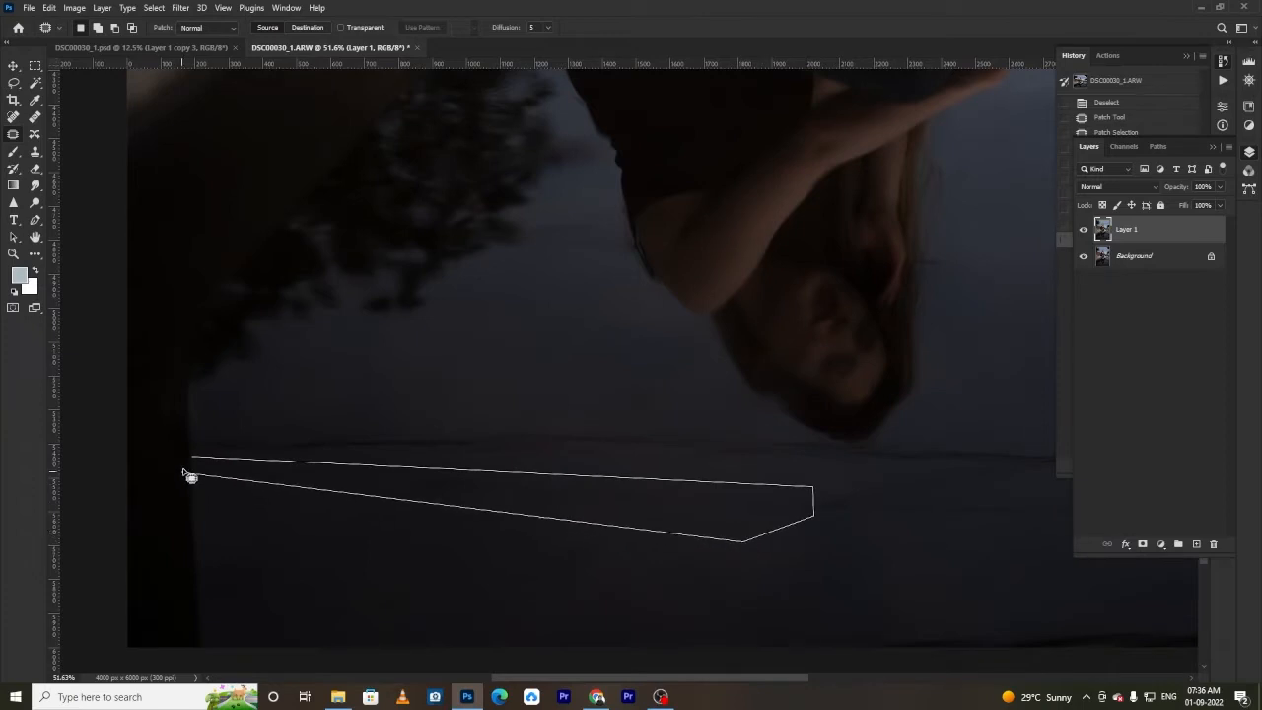
{"action": "left_click_drag", "start_coordinate": [323, 482], "coordinate": [349, 575]}
{"action": "key", "text": "ctrl+d"}
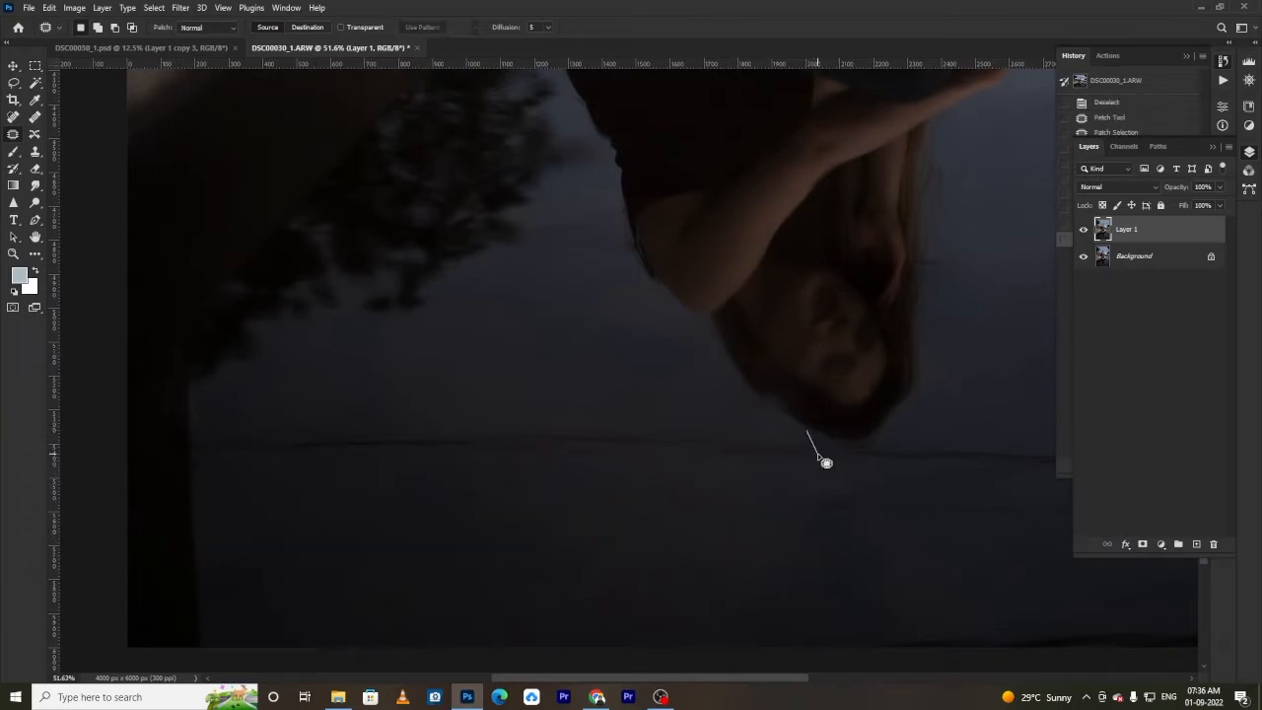
{"action": "mouse_move", "coordinate": [818, 452]}
{"action": "left_mouse_down"}
{"action": "mouse_move", "coordinate": [186, 447]}
{"action": "mouse_move", "coordinate": [264, 424]}
{"action": "mouse_move", "coordinate": [807, 430]}
{"action": "mouse_move", "coordinate": [775, 534]}
{"action": "left_mouse_up"}
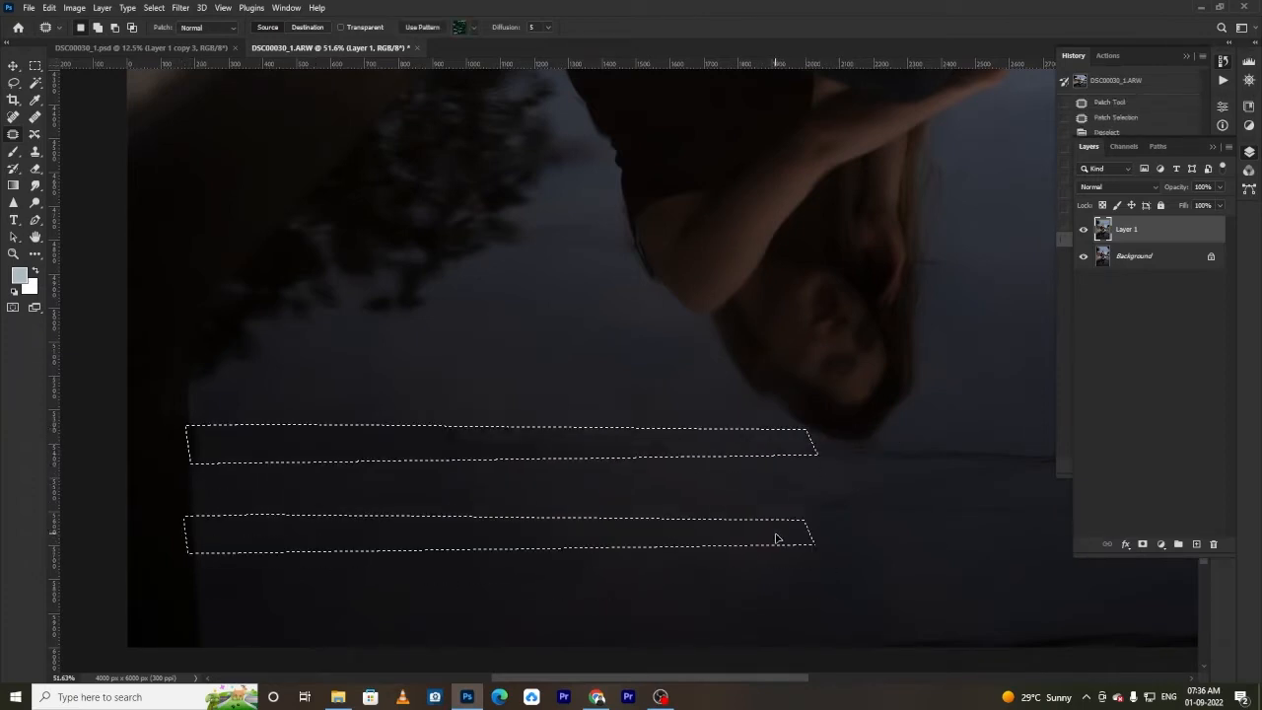
{"action": "key", "text": "ctrl+d"}
- Patch out the rest of the lower wire reflection from the reflected head to the photo's right edge
{"action": "left_click_drag", "start_coordinate": [995, 450], "coordinate": [387, 447]}
{"action": "scroll", "coordinate": [387, 449], "scroll_direction": "down", "scroll_amount": 2}
{"action": "mouse_move", "coordinate": [313, 489]}
{"action": "left_mouse_down"}
{"action": "mouse_move", "coordinate": [793, 493]}
{"action": "mouse_move", "coordinate": [818, 527]}
{"action": "mouse_move", "coordinate": [814, 537]}
{"action": "mouse_move", "coordinate": [237, 511]}
{"action": "mouse_move", "coordinate": [236, 485]}
{"action": "mouse_move", "coordinate": [319, 505]}
{"action": "left_mouse_up"}
{"action": "key", "text": "ctrl+d"}
{"action": "mouse_move", "coordinate": [225, 468]}
{"action": "left_mouse_down"}
{"action": "mouse_move", "coordinate": [727, 490]}
{"action": "mouse_move", "coordinate": [815, 478]}
{"action": "left_mouse_up"}
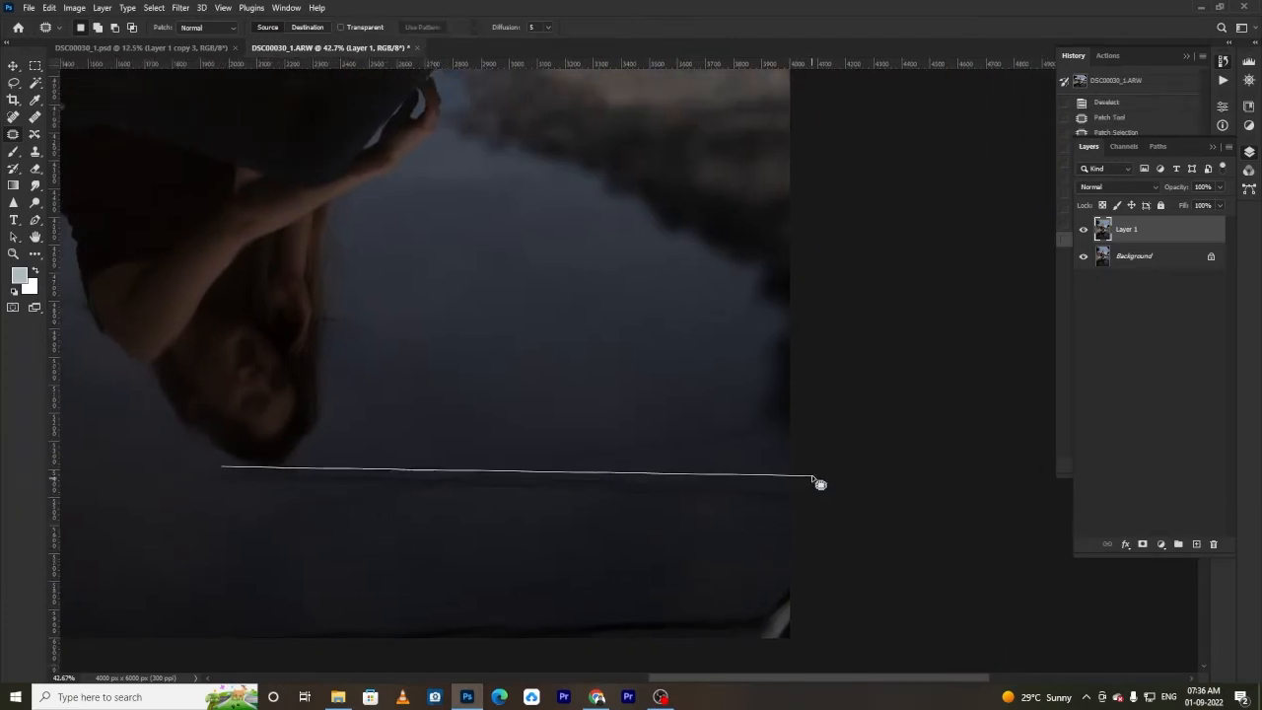
{"action": "mouse_move", "coordinate": [793, 520]}
{"action": "left_mouse_down"}
{"action": "mouse_move", "coordinate": [360, 480]}
{"action": "mouse_move", "coordinate": [217, 500]}
{"action": "mouse_move", "coordinate": [207, 475]}
{"action": "mouse_move", "coordinate": [263, 484]}
{"action": "left_mouse_up"}
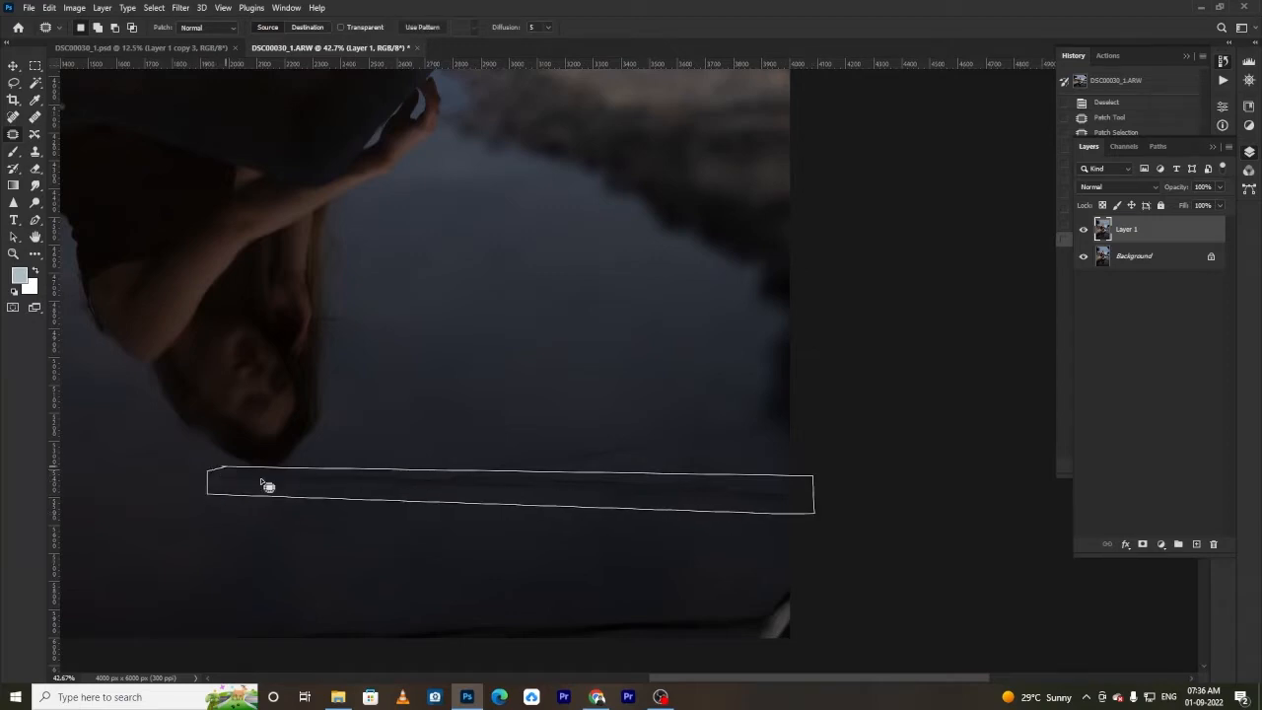
{"action": "key", "text": "ctrl+d"}
{"action": "mouse_move", "coordinate": [775, 437]}
{"action": "left_mouse_down"}
{"action": "mouse_move", "coordinate": [248, 543]}
{"action": "mouse_move", "coordinate": [230, 515]}
{"action": "mouse_move", "coordinate": [774, 420]}
{"action": "mouse_move", "coordinate": [733, 501]}
{"action": "mouse_move", "coordinate": [676, 471]}
{"action": "left_mouse_up"}
{"action": "key", "text": "ctrl+d"}
- Select the dark water with the woman's reflection using the Lasso tool and feather the selection by 20 pixels
{"action": "scroll", "coordinate": [732, 502], "scroll_direction": "down", "scroll_amount": 10}
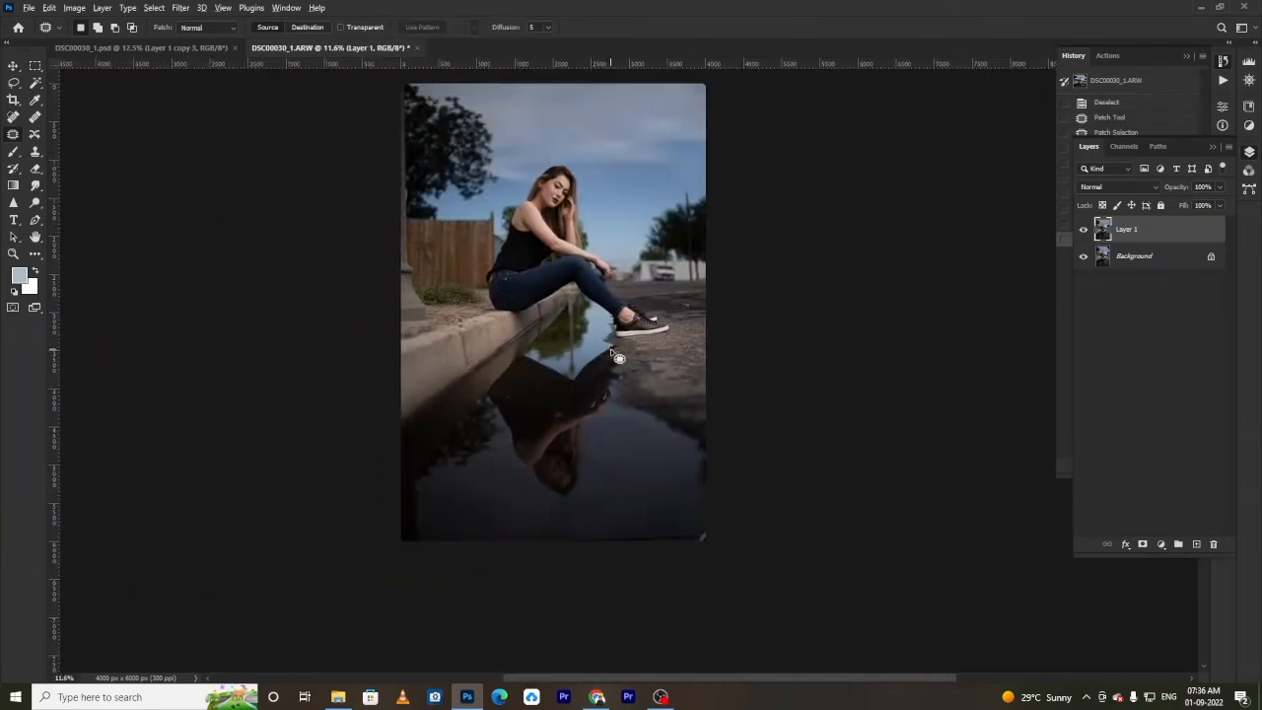
{"action": "left_click_drag", "start_coordinate": [611, 348], "coordinate": [623, 384]}
{"action": "mouse_move", "coordinate": [706, 431]}
{"action": "left_mouse_down"}
{"action": "mouse_move", "coordinate": [499, 664]}
{"action": "mouse_move", "coordinate": [388, 458]}
{"action": "mouse_move", "coordinate": [398, 423]}
{"action": "mouse_move", "coordinate": [452, 357]}
{"action": "mouse_move", "coordinate": [514, 319]}
{"action": "mouse_move", "coordinate": [516, 341]}
{"action": "mouse_move", "coordinate": [570, 340]}
{"action": "mouse_move", "coordinate": [557, 374]}
{"action": "mouse_move", "coordinate": [521, 354]}
{"action": "mouse_move", "coordinate": [570, 384]}
{"action": "mouse_move", "coordinate": [616, 353]}
{"action": "left_mouse_up"}
{"action": "right_click", "coordinate": [578, 412]}
{"action": "left_click", "coordinate": [619, 452]}
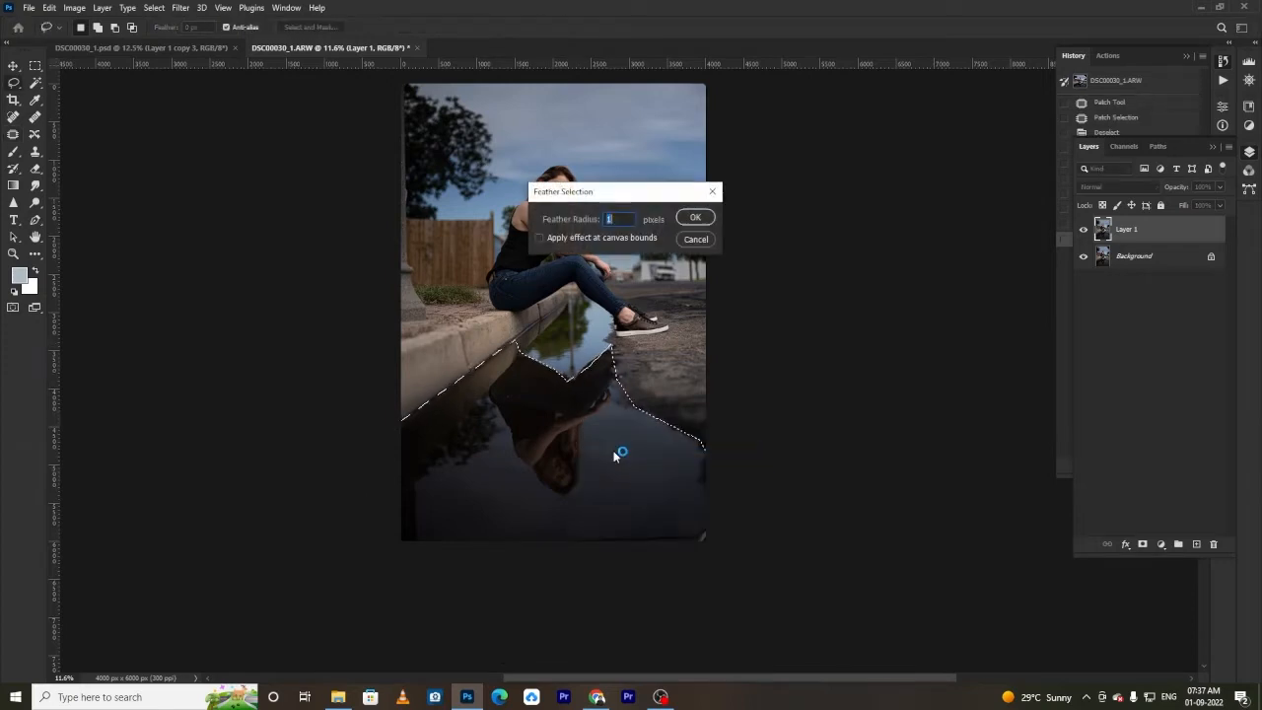
{"action": "type", "text": "20"}
{"action": "key", "text": "Return"}
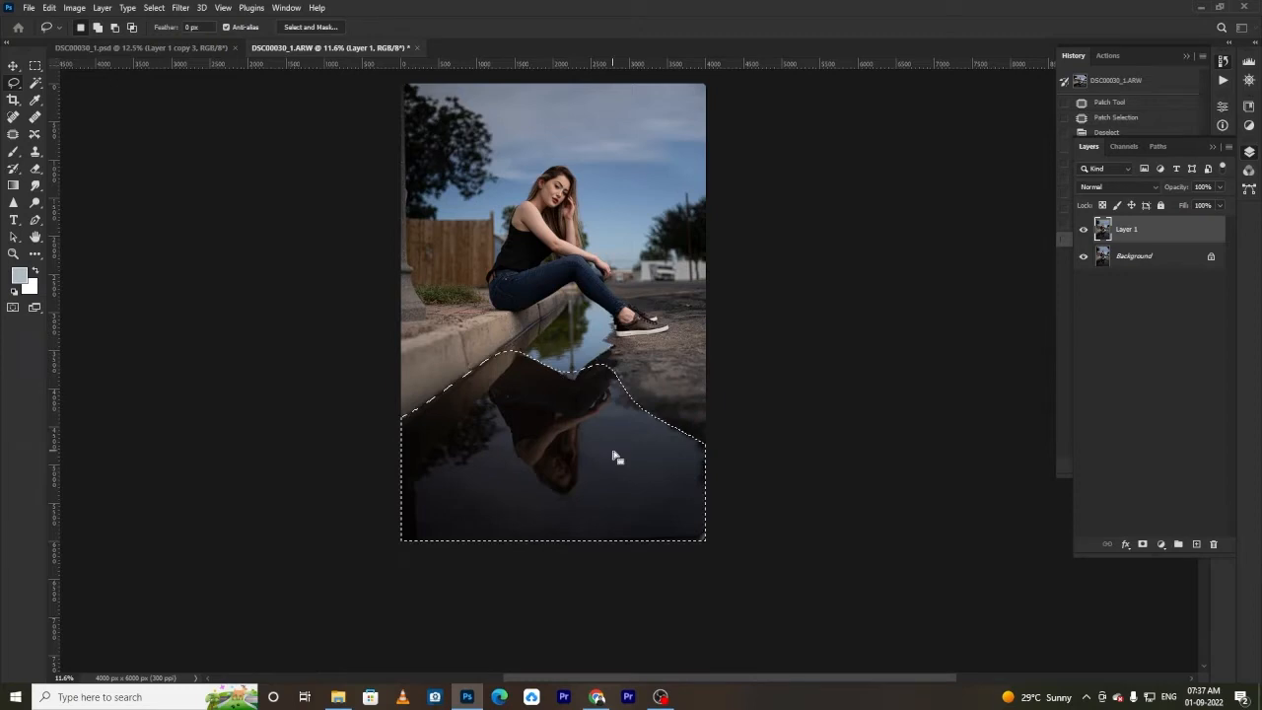
- Brighten the selected water area with a Curves adjustment and clear the selection
{"action": "key", "text": "ctrl+m"}
{"action": "left_click_drag", "start_coordinate": [864, 456], "coordinate": [860, 439]}
{"action": "left_click", "coordinate": [1130, 329]}
{"action": "key", "text": "ctrl+d"}
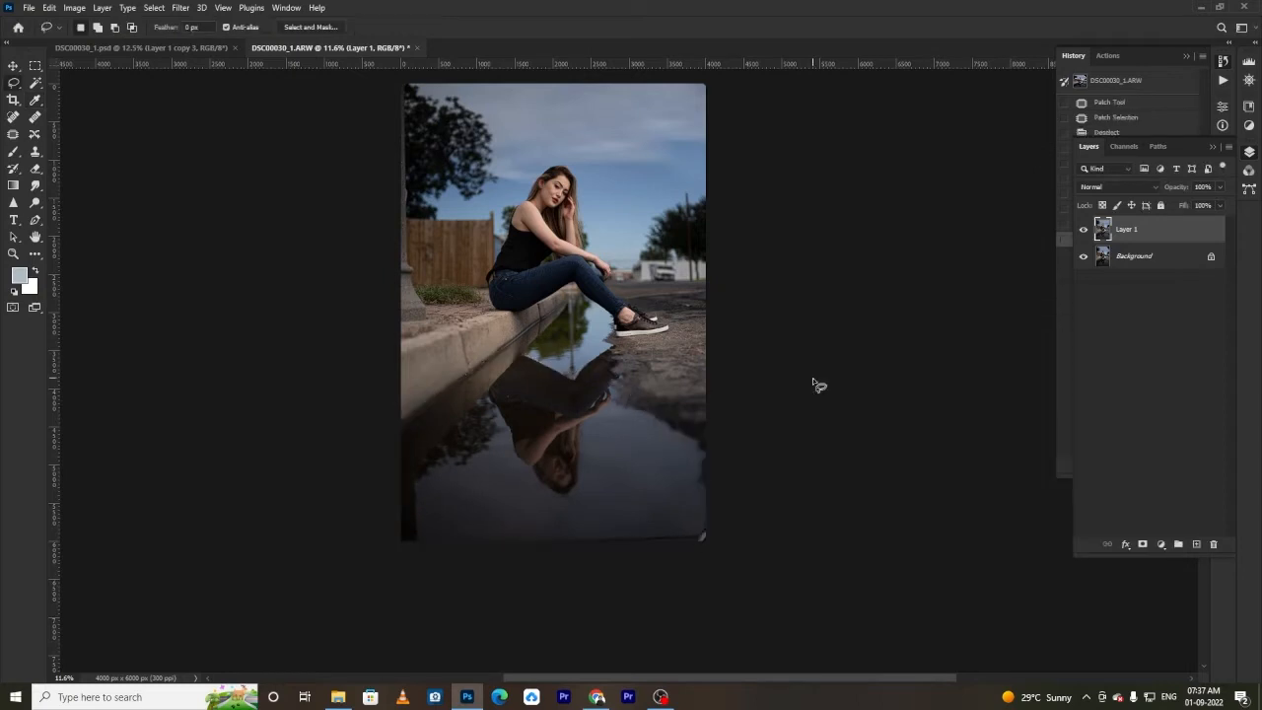
{"action": "key", "text": "ctrl+0"}
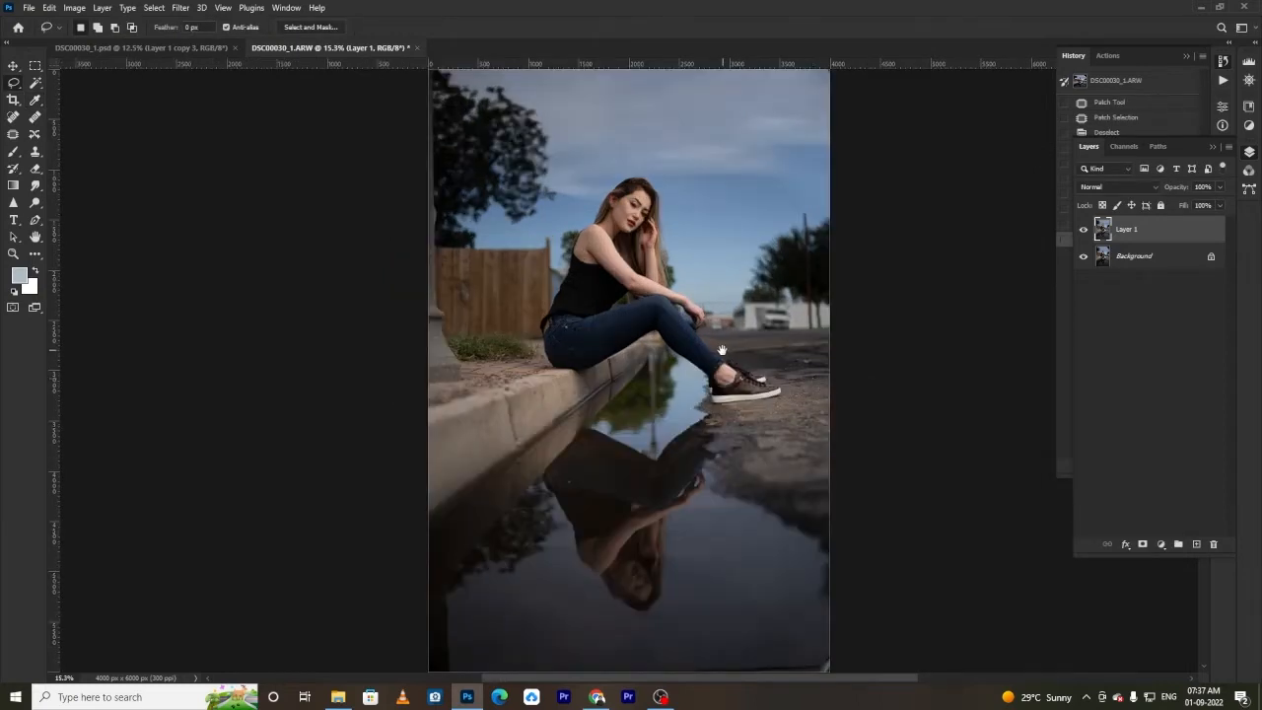
{"action": "left_click_drag", "start_coordinate": [722, 350], "coordinate": [675, 323]}
{"action": "scroll", "coordinate": [702, 332], "scroll_direction": "down", "scroll_amount": 2}
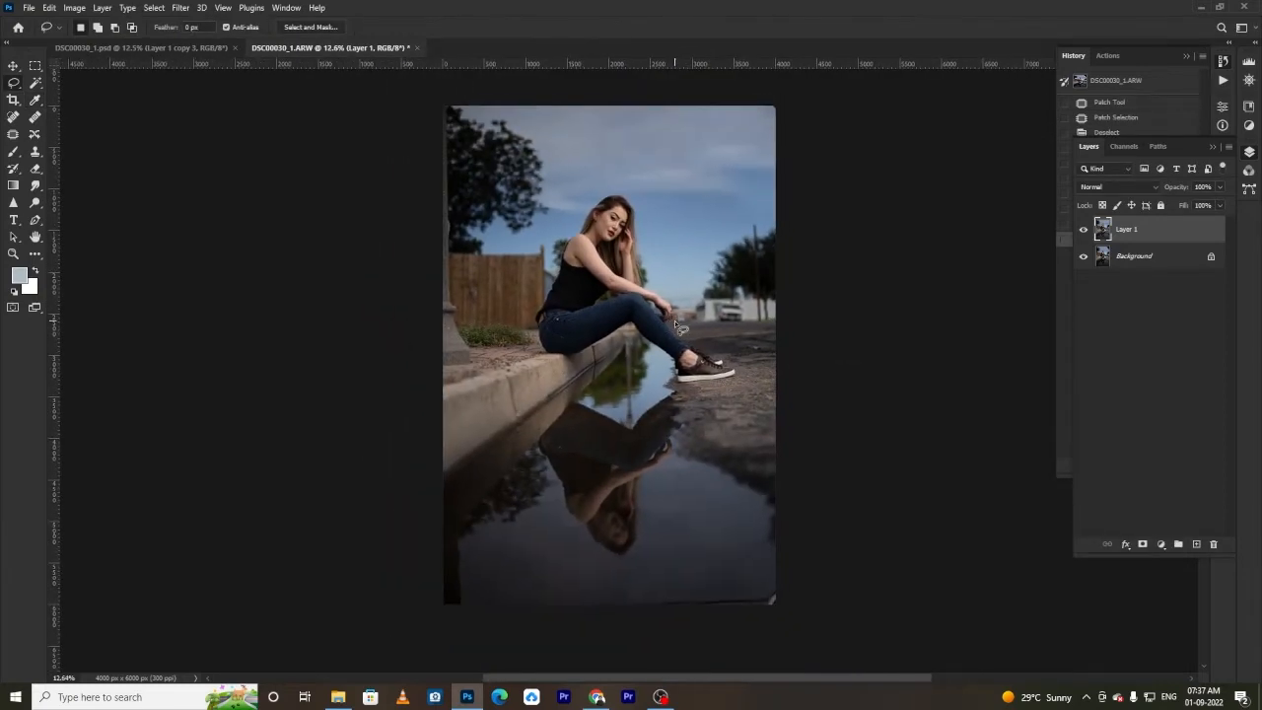
- Duplicate Layer 1 and open the copy in the Camera Raw Filter
{"action": "key", "text": "ctrl+j"}
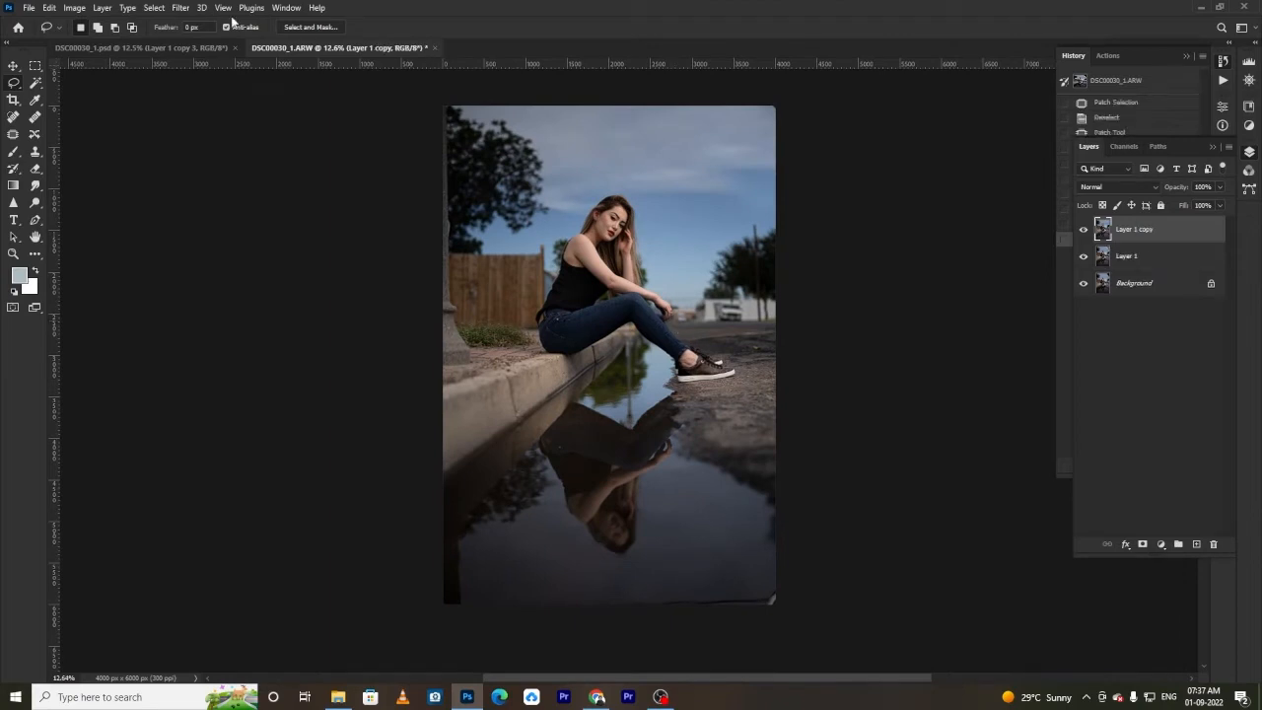
{"action": "left_click", "coordinate": [182, 9]}
{"action": "left_click", "coordinate": [213, 107]}
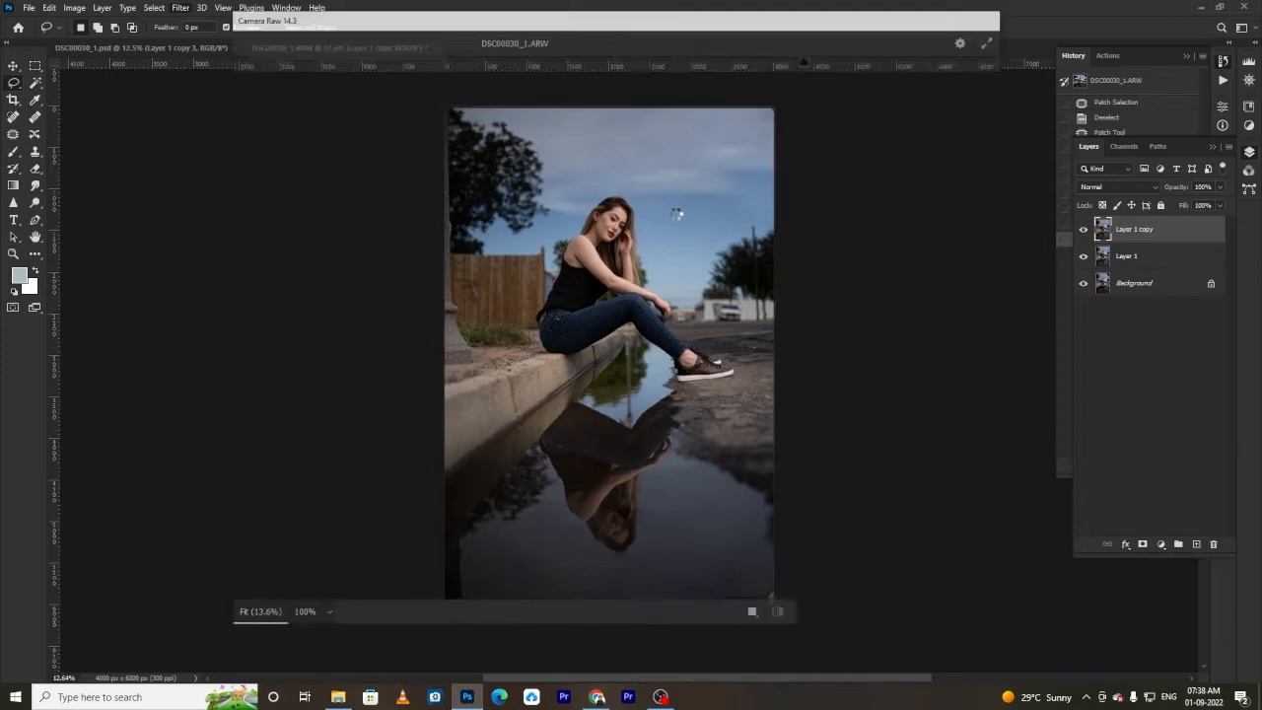
- In the Color Mixer, set Hue to Aquas +66, Blues -28 and Purples -29, and Aquas Saturation to -4
{"action": "left_click", "coordinate": [816, 316]}
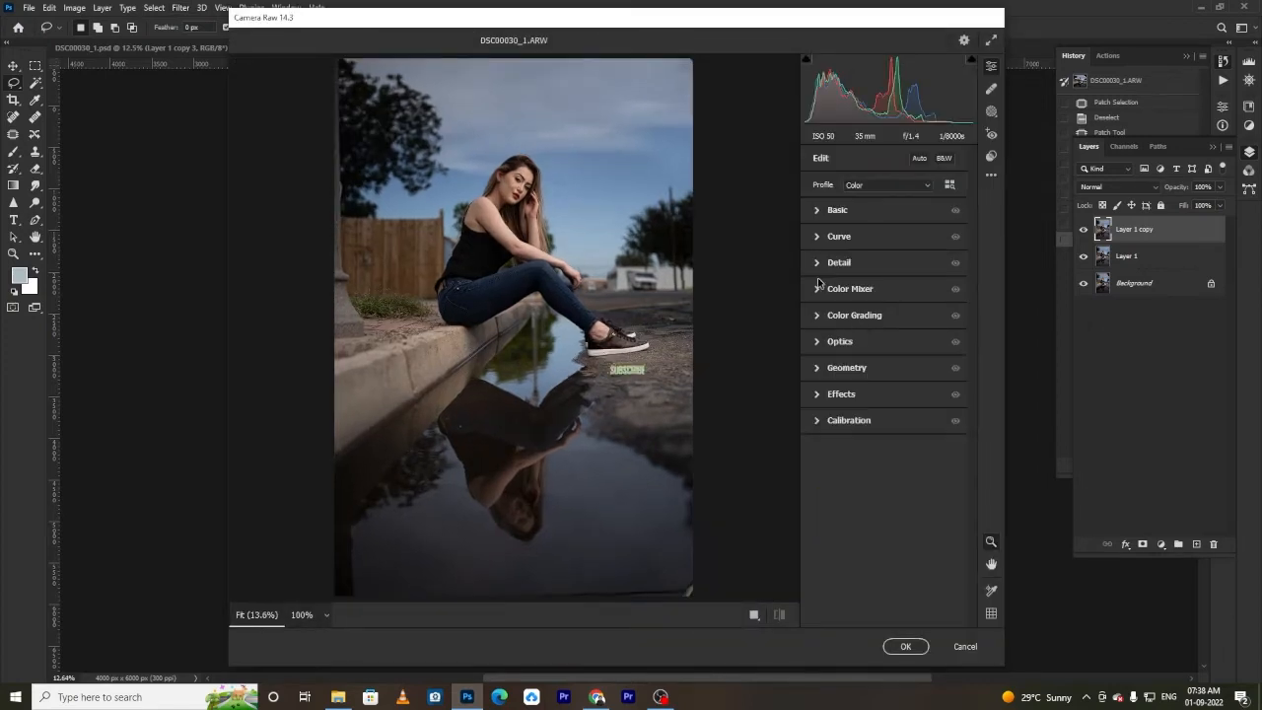
{"action": "left_click", "coordinate": [818, 289]}
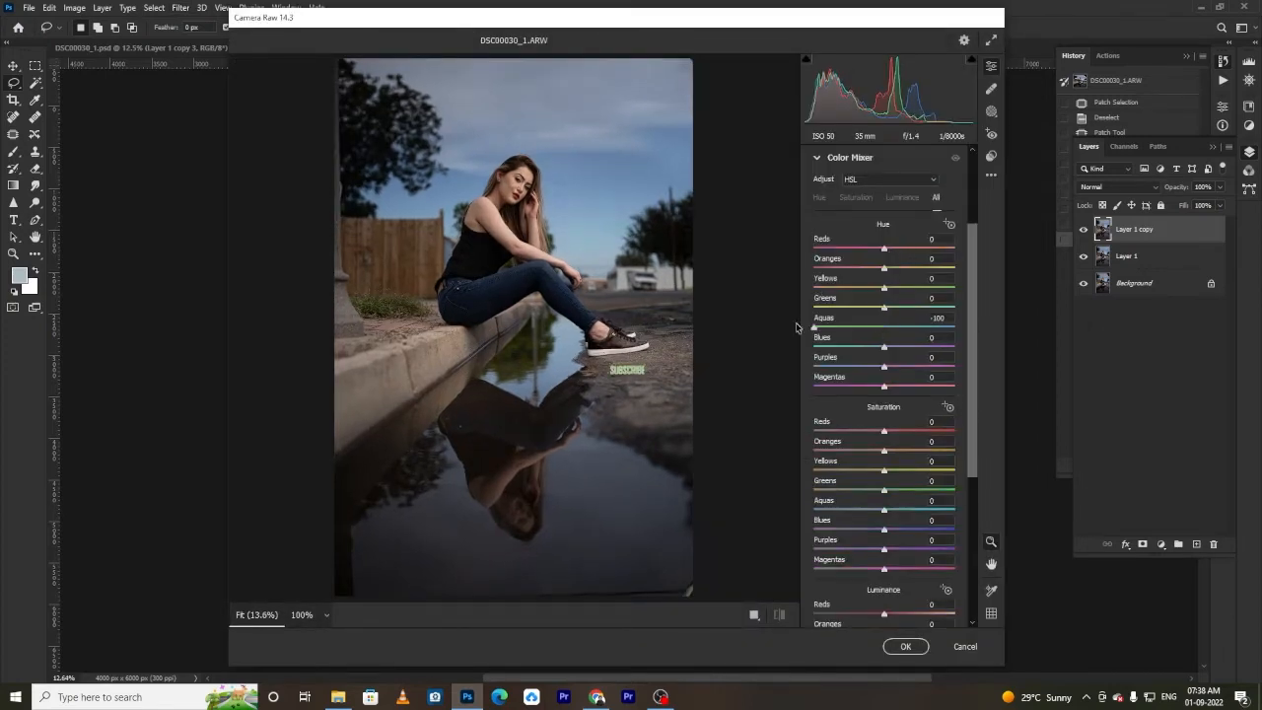
{"action": "left_click_drag", "start_coordinate": [885, 347], "coordinate": [976, 391]}
{"action": "left_click_drag", "start_coordinate": [884, 407], "coordinate": [802, 410]}
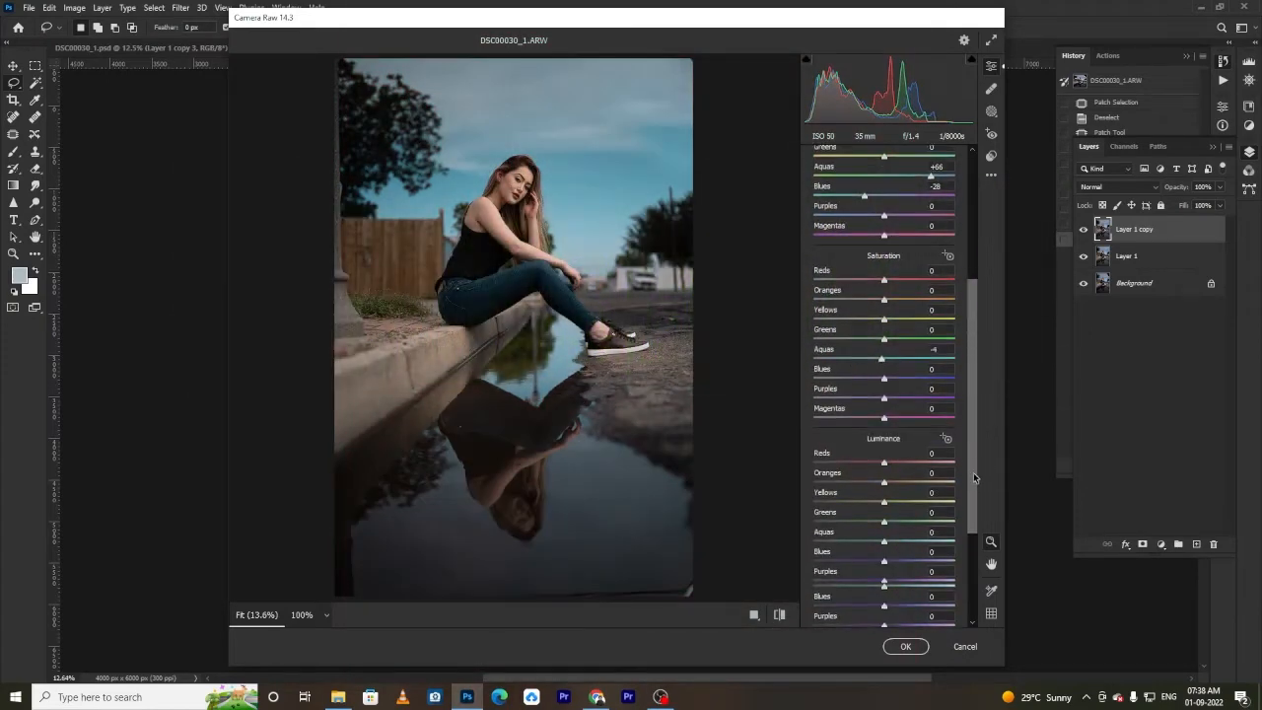
{"action": "left_click_drag", "start_coordinate": [973, 472], "coordinate": [974, 434]}
{"action": "left_click_drag", "start_coordinate": [885, 286], "coordinate": [920, 287]}
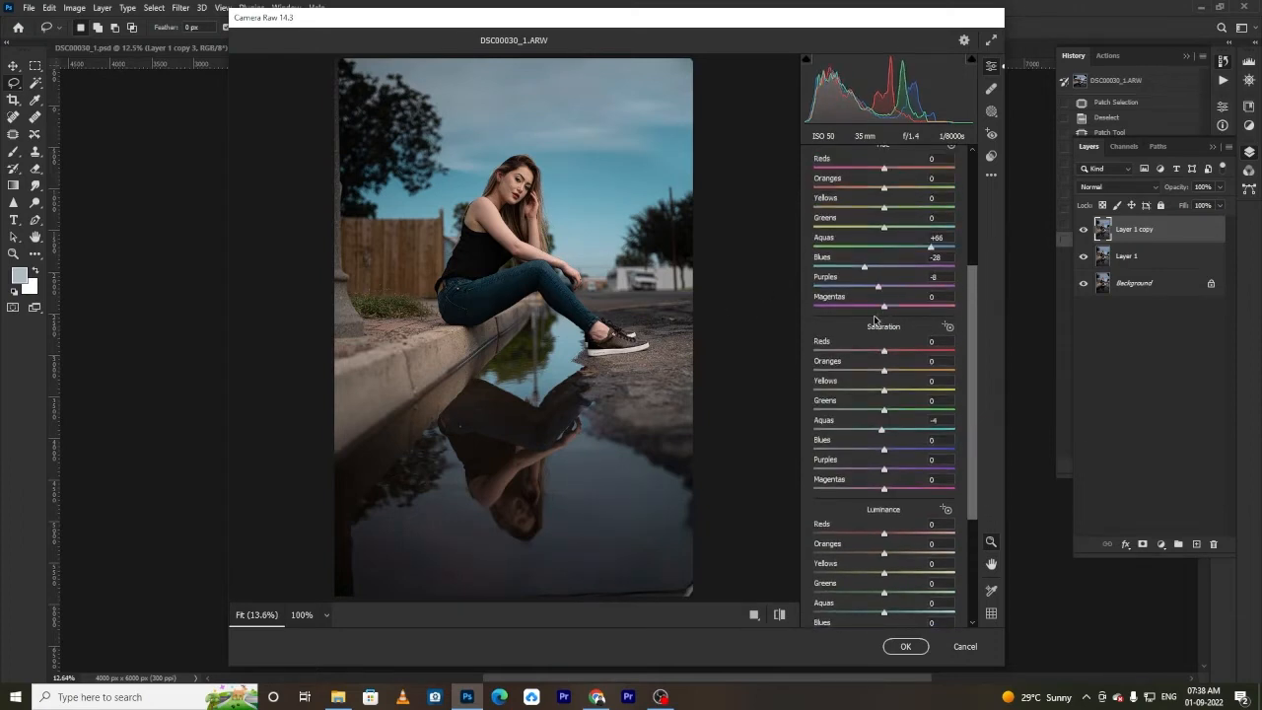
- Set the Color Mixer Luminance to Reds +30, Oranges +3, Yellows -23, Aquas -11, Blues -58 and Purples -58
{"action": "left_click_drag", "start_coordinate": [978, 322], "coordinate": [977, 431]}
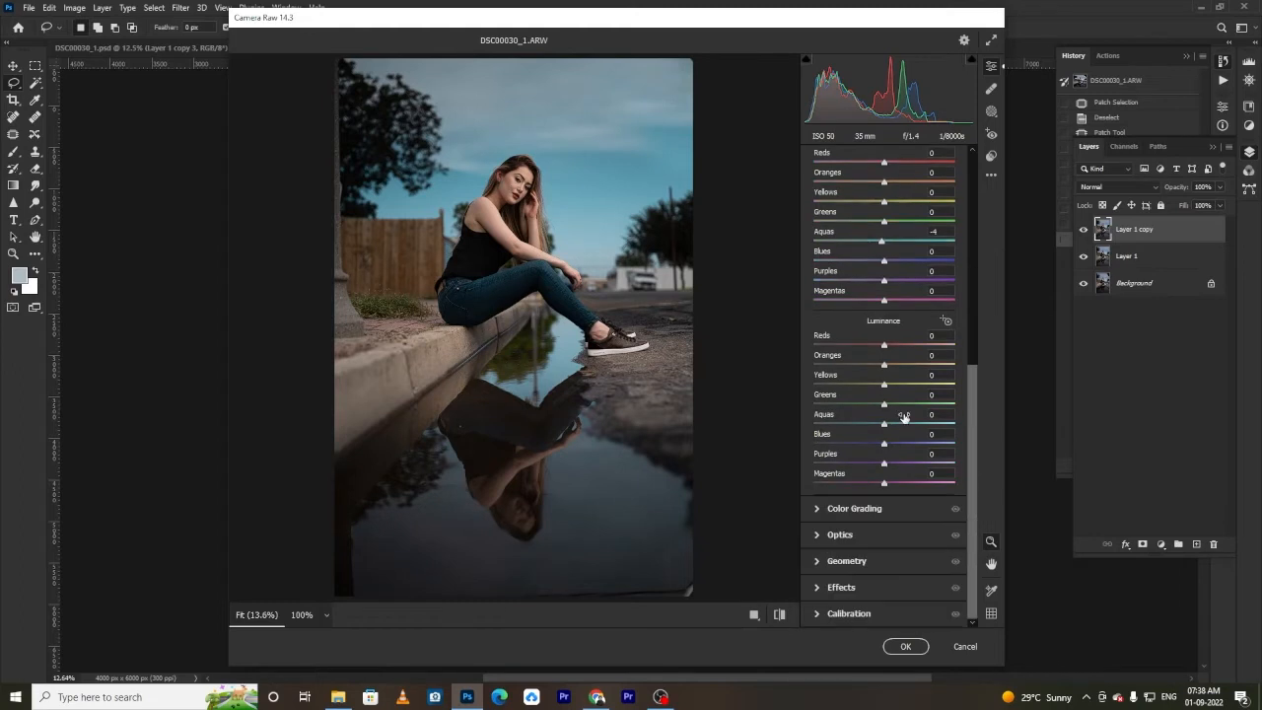
{"action": "left_click_drag", "start_coordinate": [877, 435], "coordinate": [841, 463]}
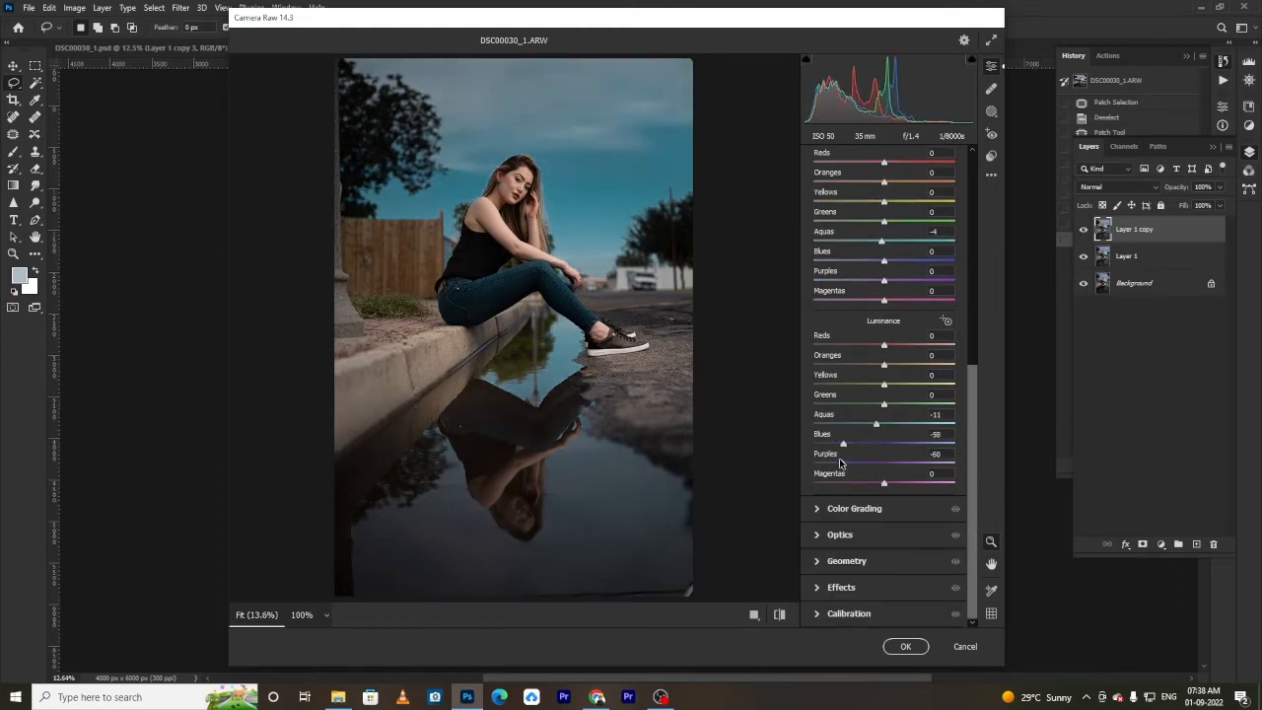
{"action": "left_click_drag", "start_coordinate": [885, 385], "coordinate": [816, 344]}
- Set Hue to Reds +37, Oranges +4, Yellows +100, Greens -12, and Saturation to Reds +77, Blues +21, Purples +20, Magentas +67
{"action": "left_click_drag", "start_coordinate": [970, 412], "coordinate": [969, 272]}
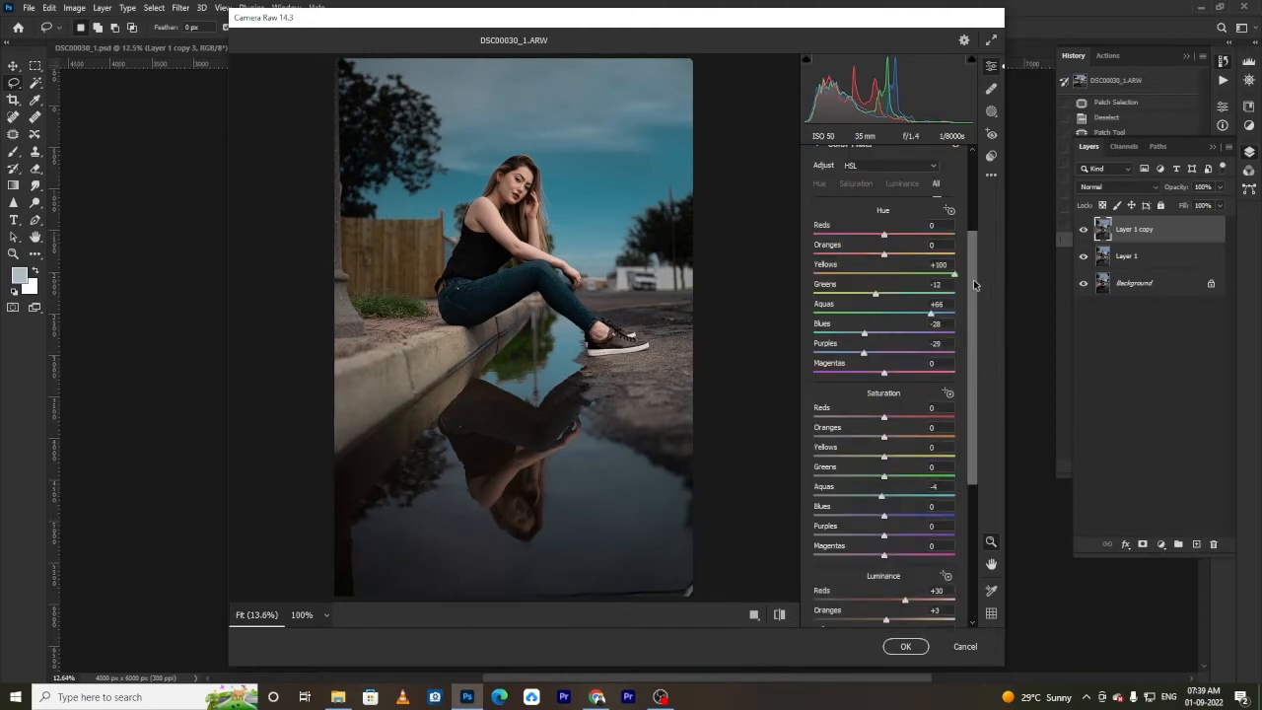
{"action": "left_click_drag", "start_coordinate": [886, 258], "coordinate": [859, 262]}
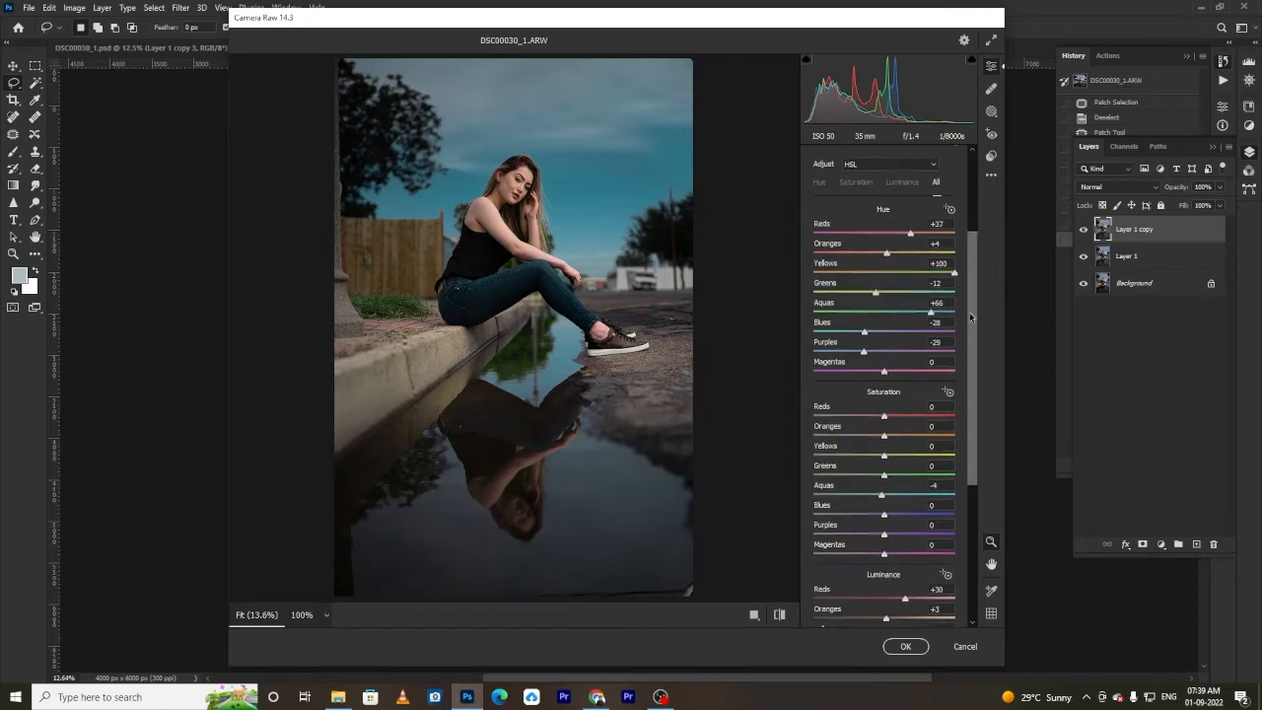
{"action": "scroll", "coordinate": [868, 198], "scroll_direction": "down", "scroll_amount": 5}
{"action": "mouse_move", "coordinate": [885, 267]}
{"action": "left_mouse_down"}
{"action": "mouse_move", "coordinate": [917, 267]}
{"action": "mouse_move", "coordinate": [899, 266]}
{"action": "left_mouse_up"}
{"action": "scroll", "coordinate": [935, 463], "scroll_direction": "down", "scroll_amount": 1}
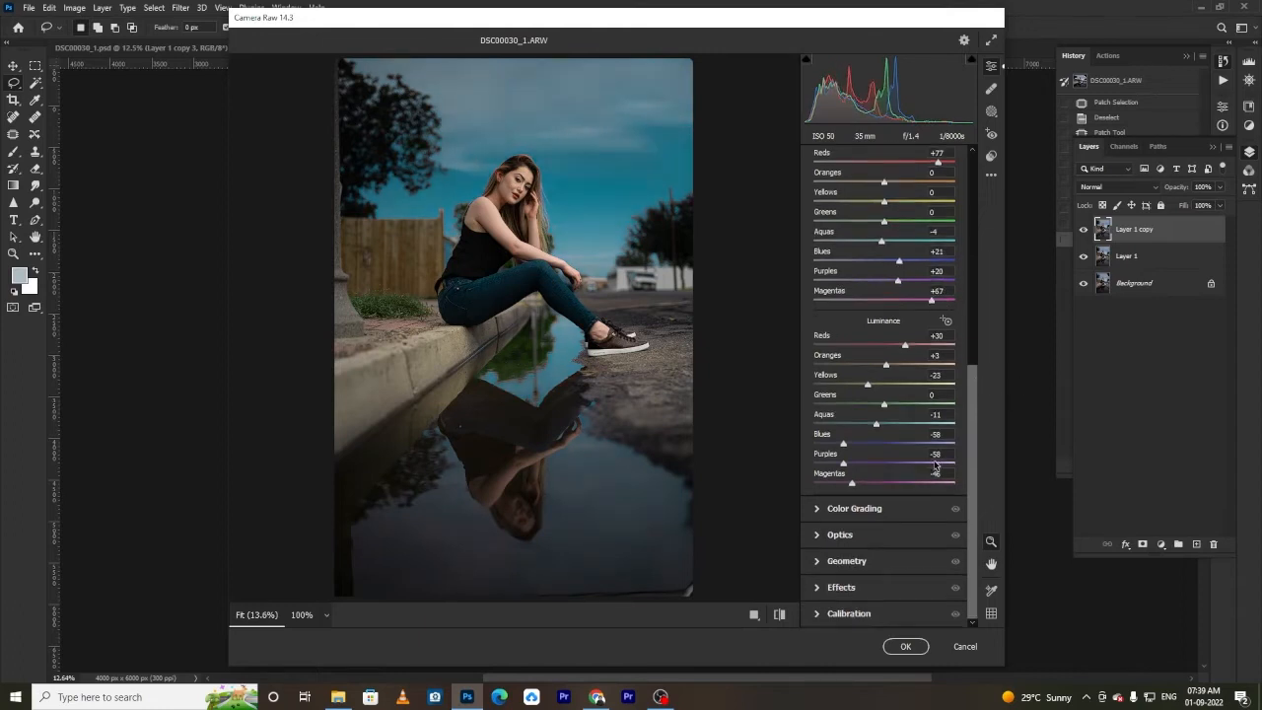
- Create a radial gradient mask and fit its tilted ellipse around the woman's head, torso and hips
{"action": "left_click", "coordinate": [992, 112]}
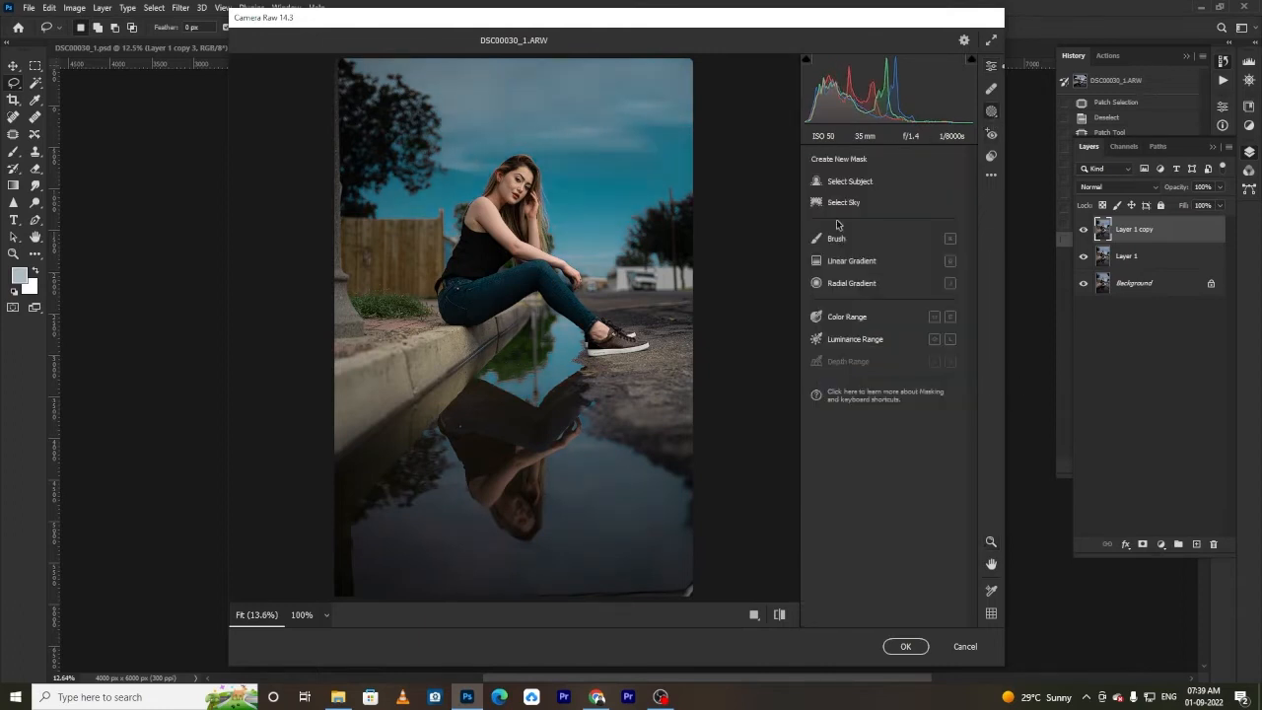
{"action": "left_click", "coordinate": [854, 284]}
{"action": "mouse_move", "coordinate": [502, 177]}
{"action": "left_mouse_down"}
{"action": "mouse_move", "coordinate": [522, 251]}
{"action": "mouse_move", "coordinate": [492, 242]}
{"action": "left_mouse_up"}
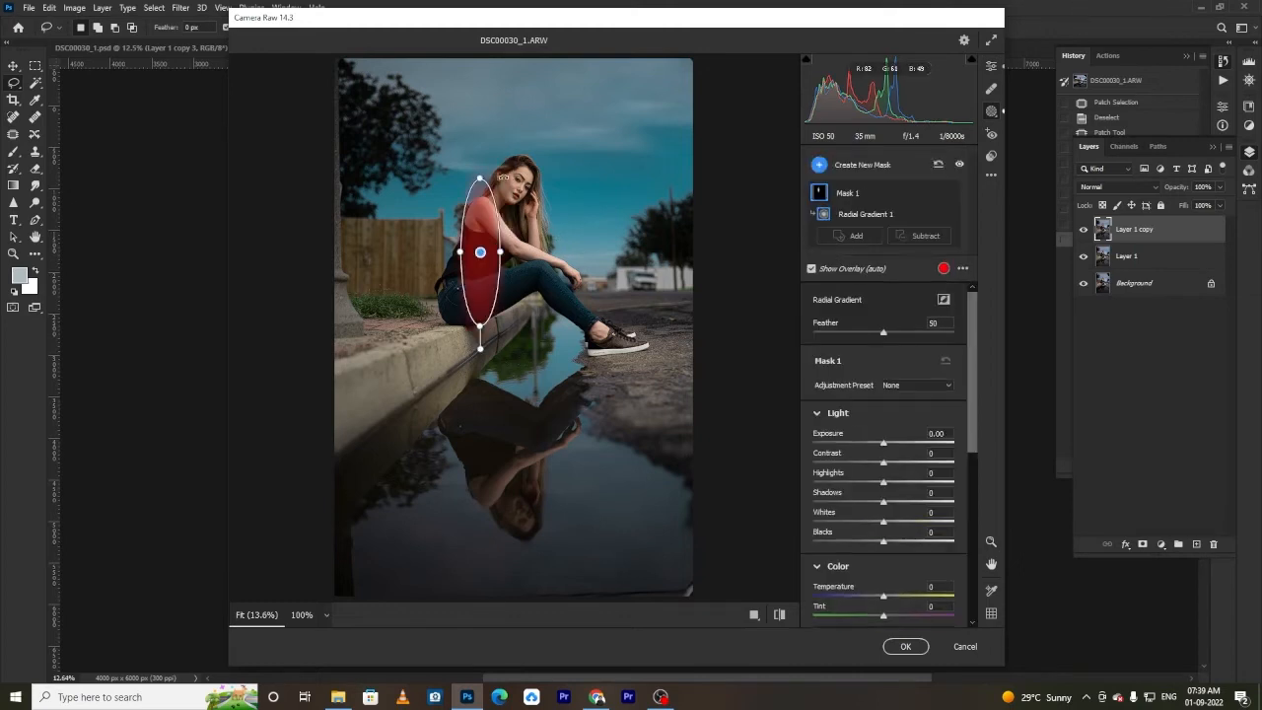
{"action": "left_click_drag", "start_coordinate": [486, 335], "coordinate": [446, 324]}
{"action": "left_click_drag", "start_coordinate": [463, 243], "coordinate": [436, 230]}
{"action": "mouse_move", "coordinate": [452, 310]}
{"action": "left_mouse_down"}
{"action": "mouse_move", "coordinate": [476, 286]}
{"action": "mouse_move", "coordinate": [457, 325]}
{"action": "mouse_move", "coordinate": [460, 313]}
{"action": "left_mouse_up"}
{"action": "left_click_drag", "start_coordinate": [561, 142], "coordinate": [541, 150]}
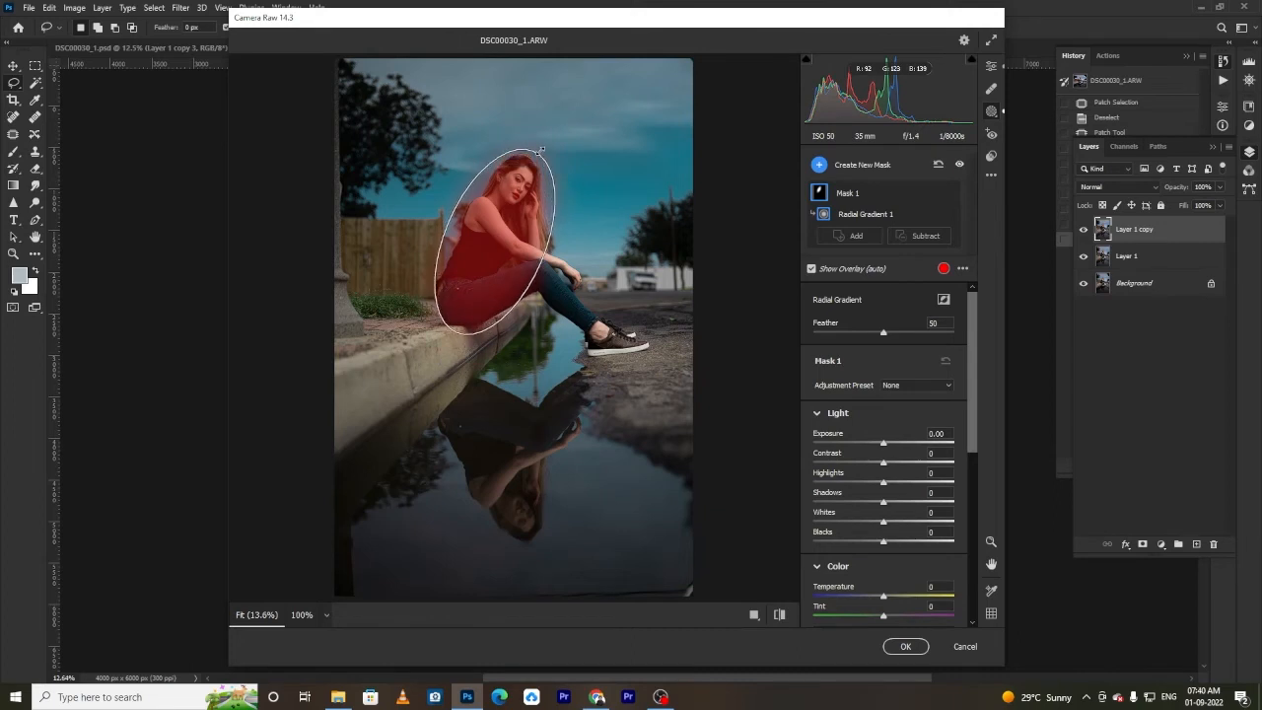
{"action": "left_click_drag", "start_coordinate": [449, 224], "coordinate": [496, 235]}
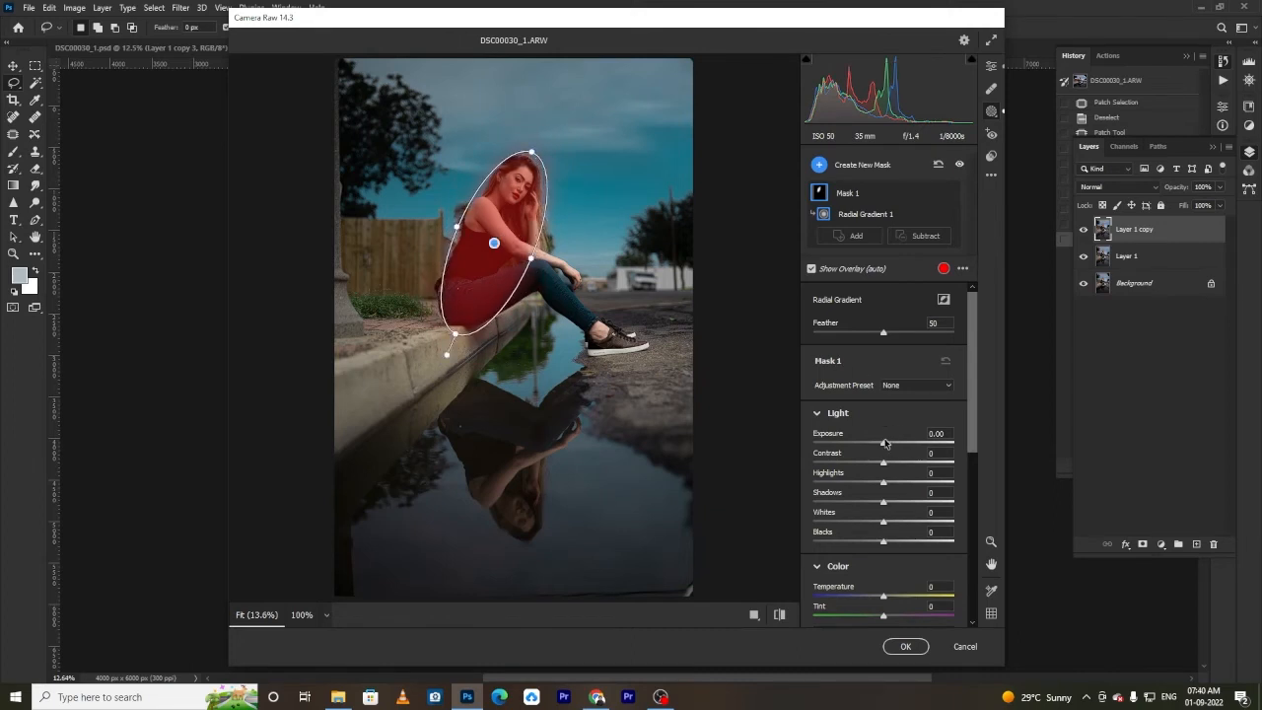
- Brighten the woman's head and torso in Mask 1 with Exposure +0.80 and Shadows +16
{"action": "left_click_drag", "start_coordinate": [885, 442], "coordinate": [900, 447]}
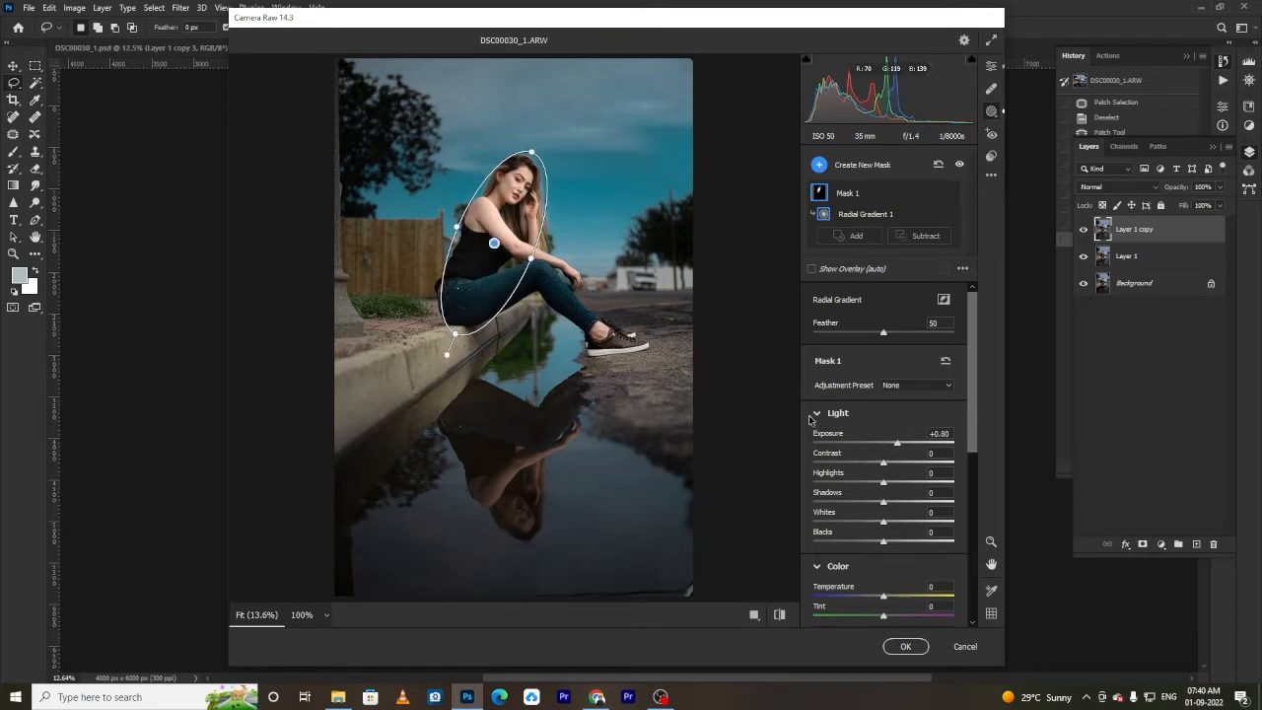
{"action": "left_click_drag", "start_coordinate": [887, 504], "coordinate": [906, 512]}
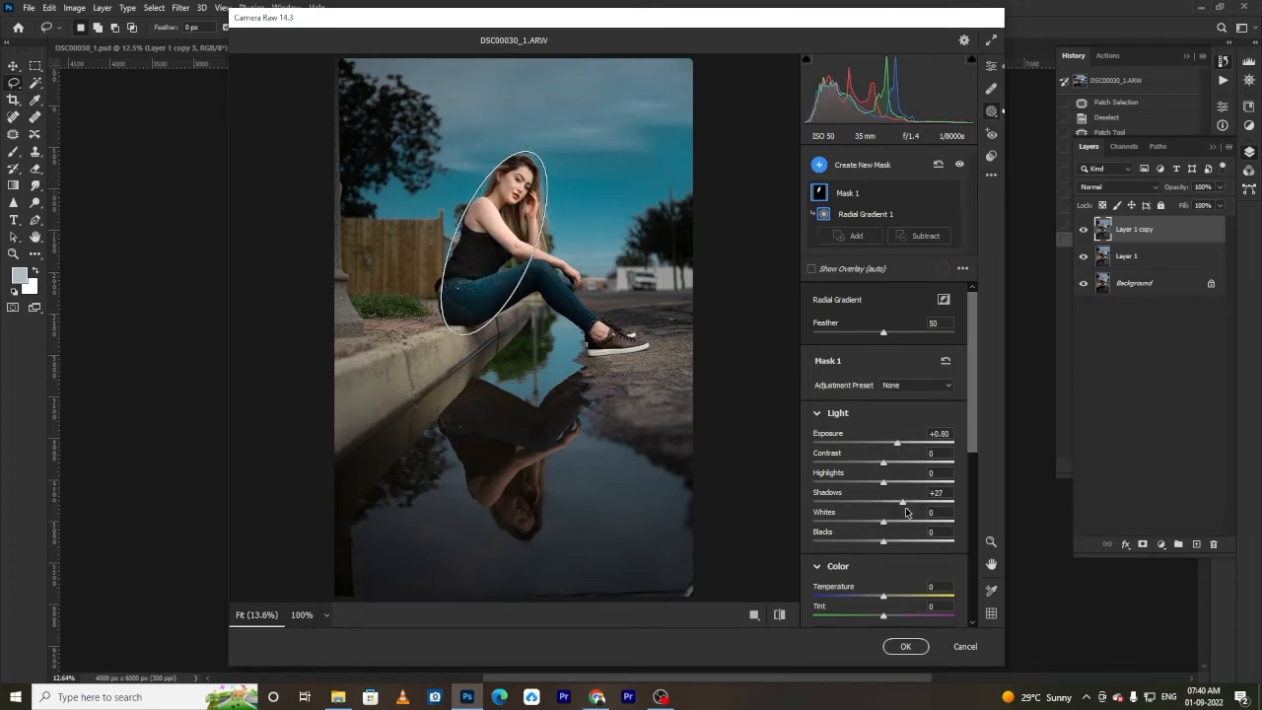
{"action": "left_click", "coordinate": [854, 235]}
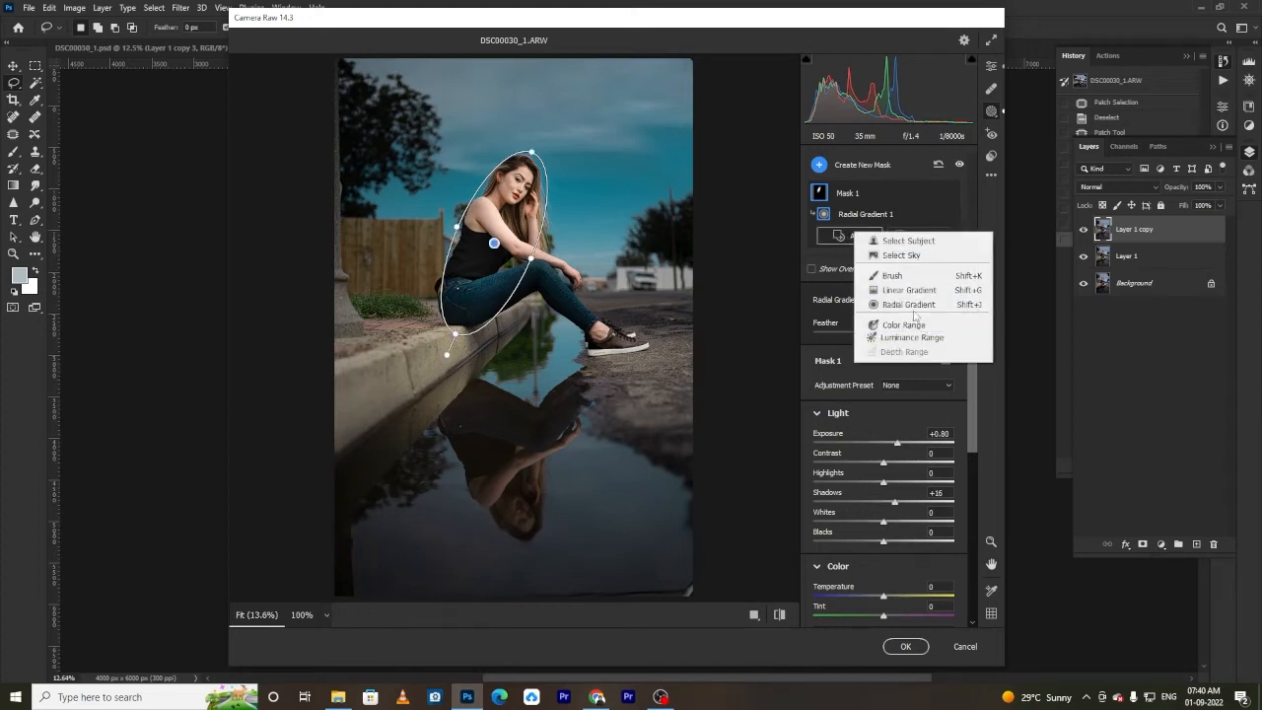
{"action": "left_click", "coordinate": [892, 302]}
{"action": "left_click_drag", "start_coordinate": [496, 243], "coordinate": [576, 268]}
{"action": "key", "text": "ctrl+z"}
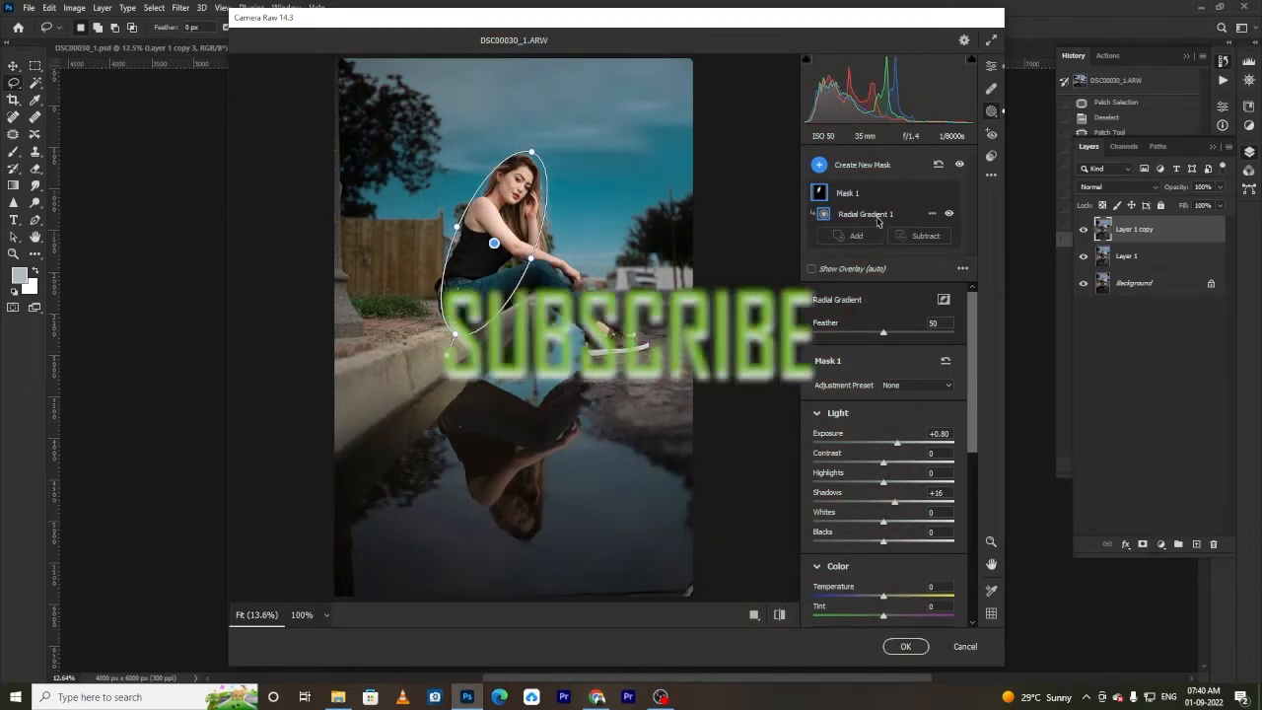
- Create a second, separate radial gradient mask and shape its tilted ellipse around the woman's whole body, including her shoes
{"action": "left_click", "coordinate": [844, 166]}
{"action": "left_click", "coordinate": [888, 234]}
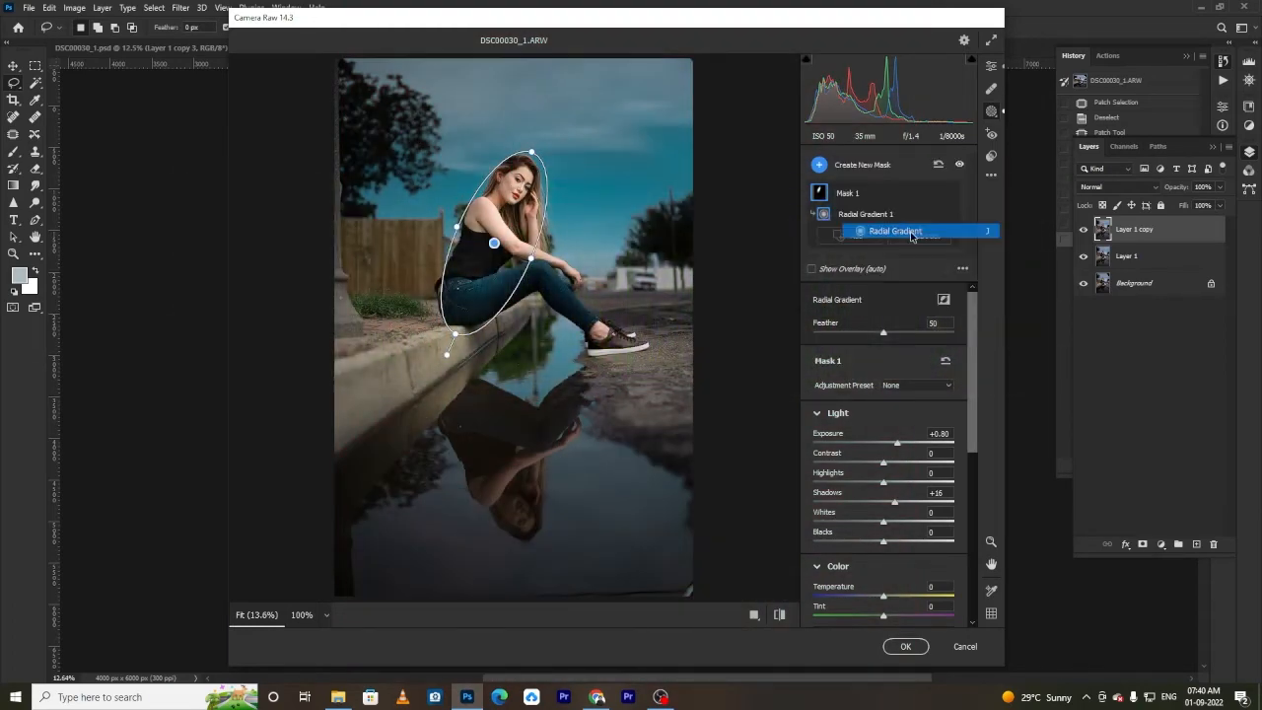
{"action": "mouse_move", "coordinate": [563, 187]}
{"action": "left_mouse_down"}
{"action": "mouse_move", "coordinate": [627, 277]}
{"action": "mouse_move", "coordinate": [614, 225]}
{"action": "left_mouse_up"}
{"action": "left_click_drag", "start_coordinate": [556, 187], "coordinate": [514, 278]}
{"action": "left_click_drag", "start_coordinate": [595, 260], "coordinate": [566, 259]}
{"action": "left_click_drag", "start_coordinate": [548, 185], "coordinate": [510, 182]}
{"action": "left_click_drag", "start_coordinate": [560, 238], "coordinate": [539, 214]}
{"action": "left_click_drag", "start_coordinate": [458, 288], "coordinate": [465, 298]}
{"action": "left_click_drag", "start_coordinate": [578, 206], "coordinate": [622, 177]}
{"action": "mouse_move", "coordinate": [527, 267]}
{"action": "left_mouse_down"}
{"action": "mouse_move", "coordinate": [536, 281]}
{"action": "mouse_move", "coordinate": [526, 268]}
{"action": "left_mouse_up"}
{"action": "left_click_drag", "start_coordinate": [574, 306], "coordinate": [613, 358]}
{"action": "left_click_drag", "start_coordinate": [578, 282], "coordinate": [577, 303]}
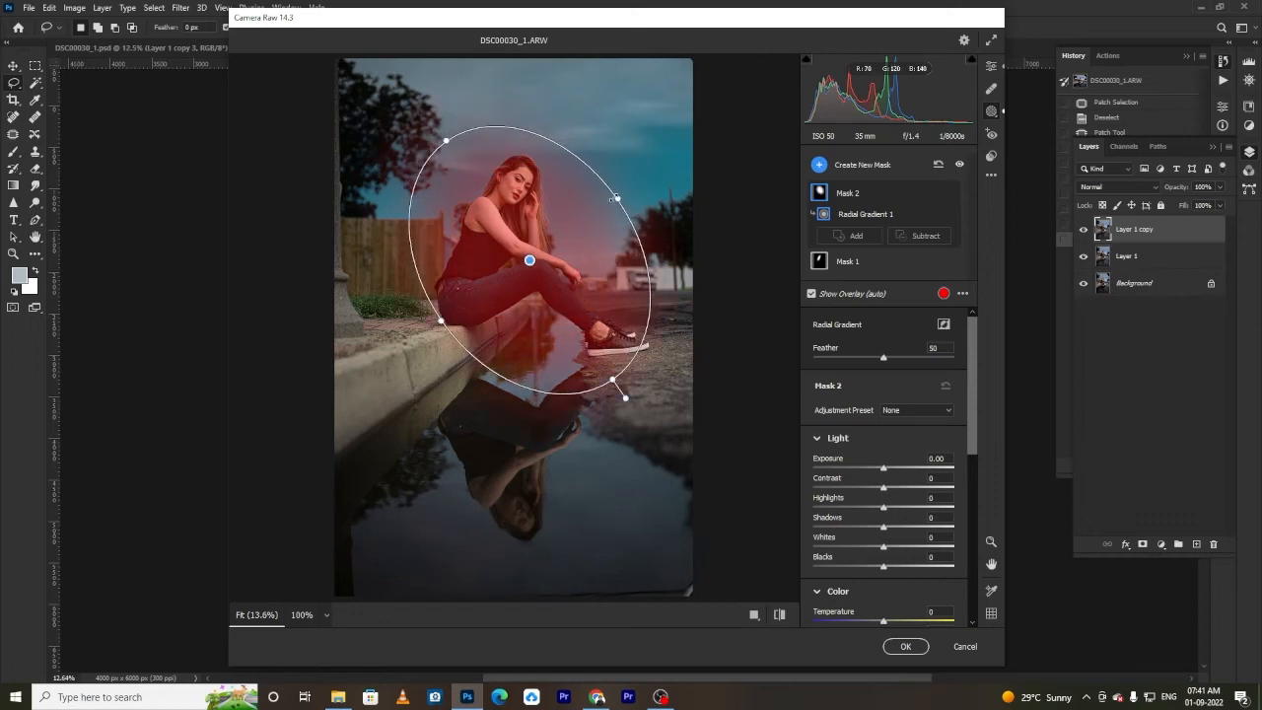
- Narrow the second mask's ellipse and shift it over the woman's head, arms, knees and shoes
{"action": "left_click_drag", "start_coordinate": [617, 200], "coordinate": [604, 208]}
{"action": "left_click_drag", "start_coordinate": [446, 140], "coordinate": [456, 157]}
{"action": "left_click_drag", "start_coordinate": [538, 272], "coordinate": [561, 279]}
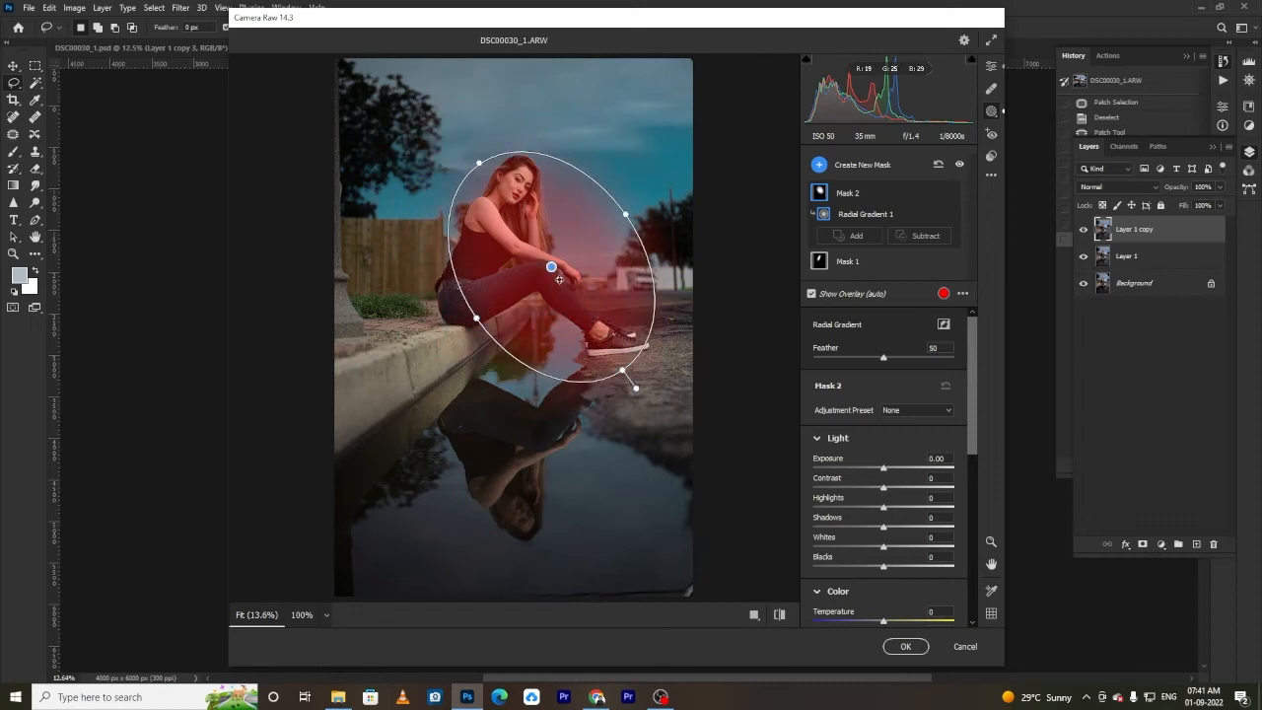
{"action": "left_click_drag", "start_coordinate": [627, 215], "coordinate": [612, 210]}
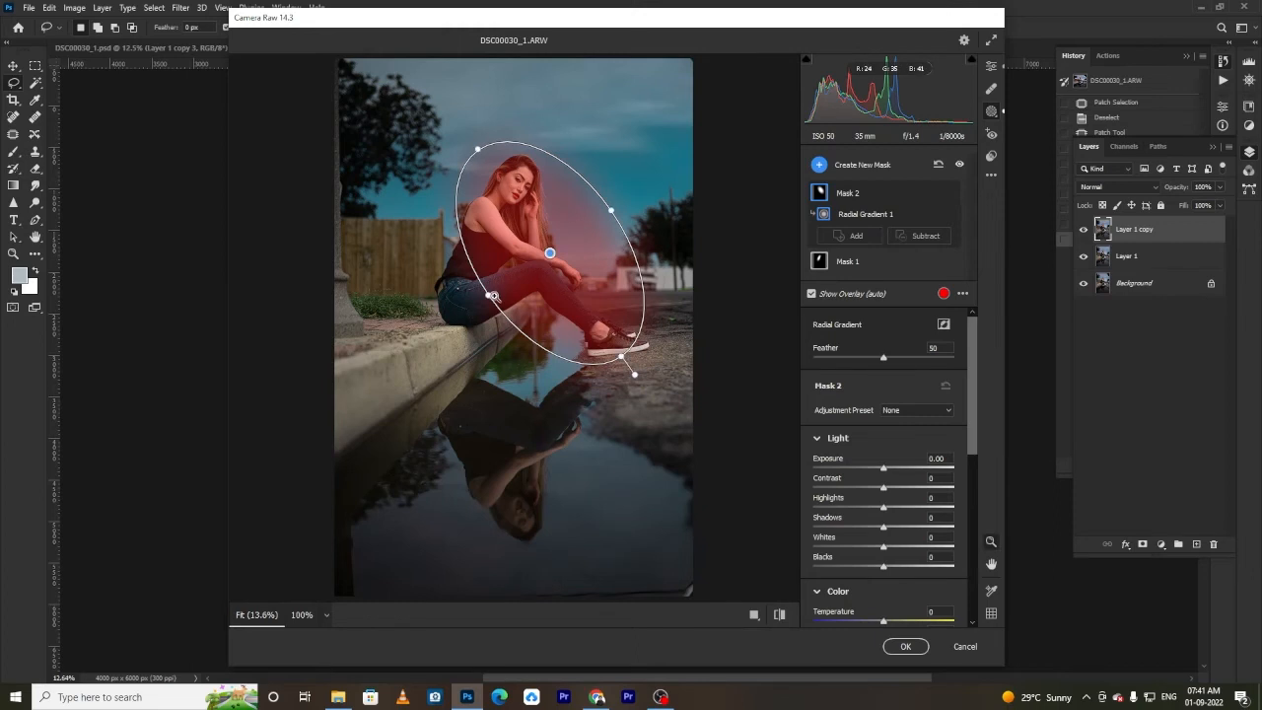
{"action": "left_click_drag", "start_coordinate": [572, 254], "coordinate": [579, 265]}
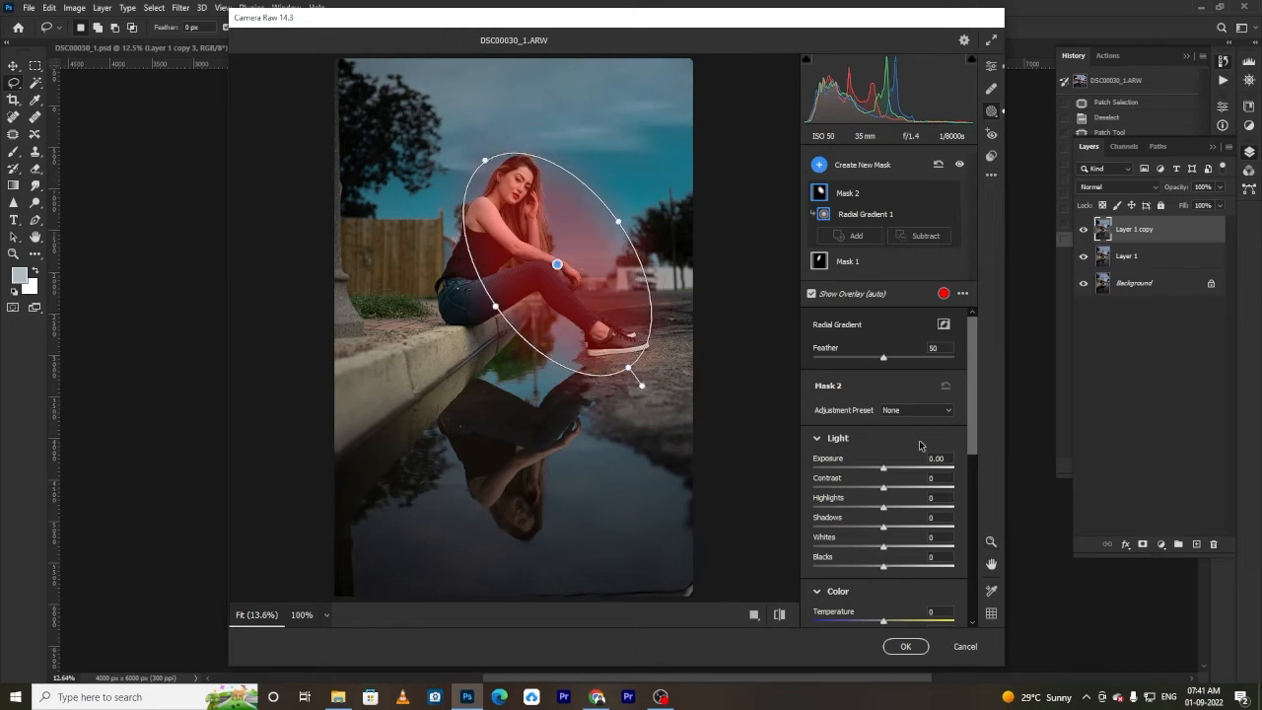
- Raise the second mask's Exposure to about +0.40 and adjust its ellipse near the legs
{"action": "left_click_drag", "start_coordinate": [883, 468], "coordinate": [888, 470]}
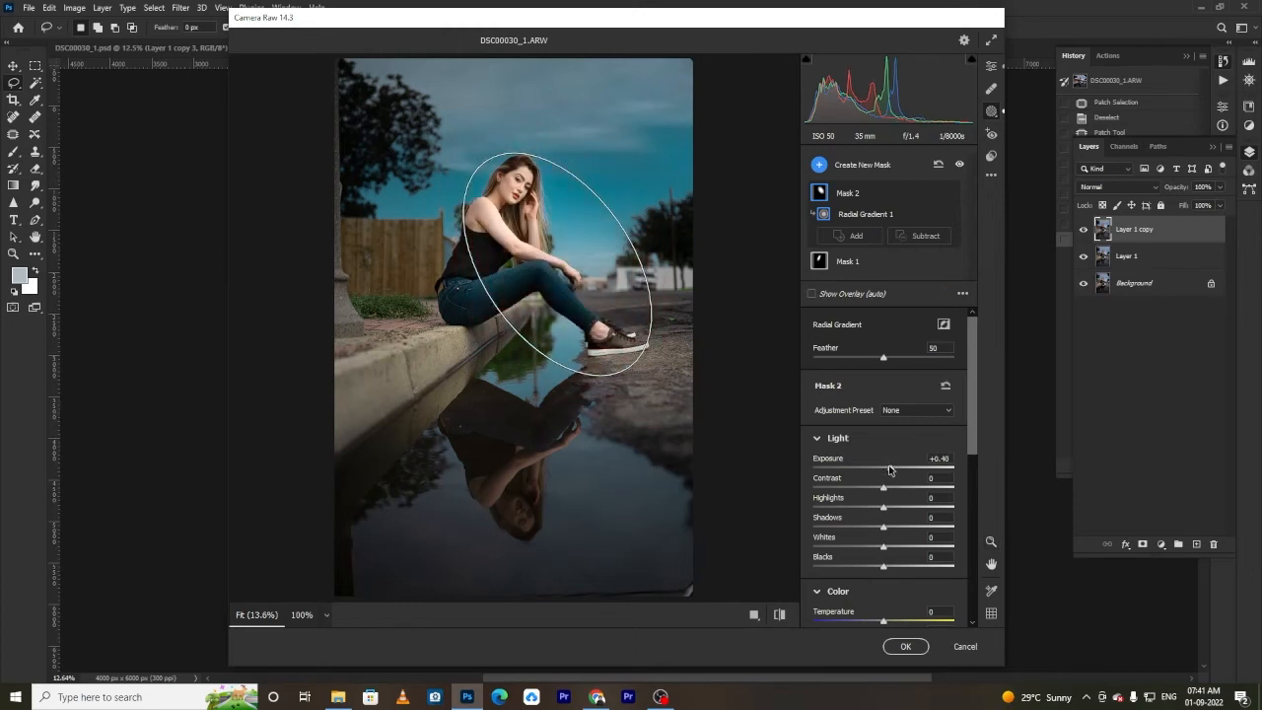
{"action": "left_click_drag", "start_coordinate": [892, 471], "coordinate": [889, 472]}
{"action": "left_click_drag", "start_coordinate": [631, 300], "coordinate": [586, 322]}
- Use Color Grading to tint the shadows violet at Hue 272, Saturation 37, and the midtones and highlights yellowish
{"action": "left_click", "coordinate": [992, 157]}
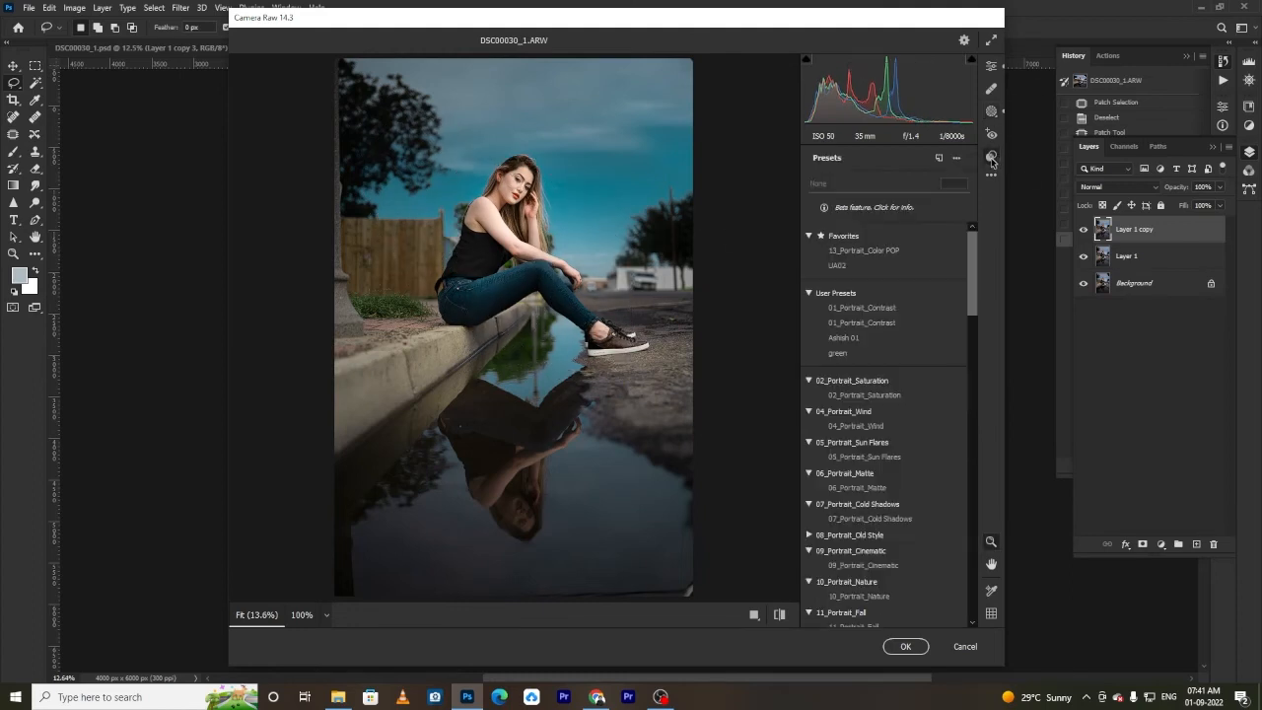
{"action": "left_click", "coordinate": [991, 65]}
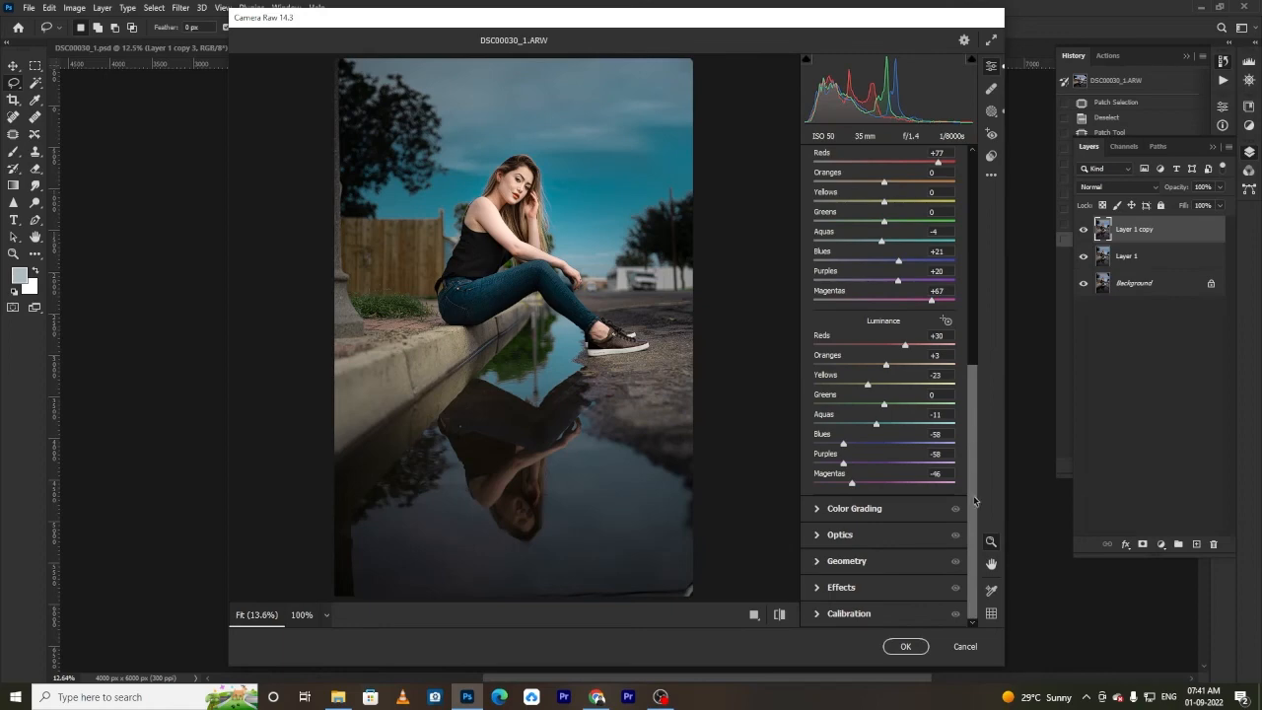
{"action": "left_click", "coordinate": [820, 509]}
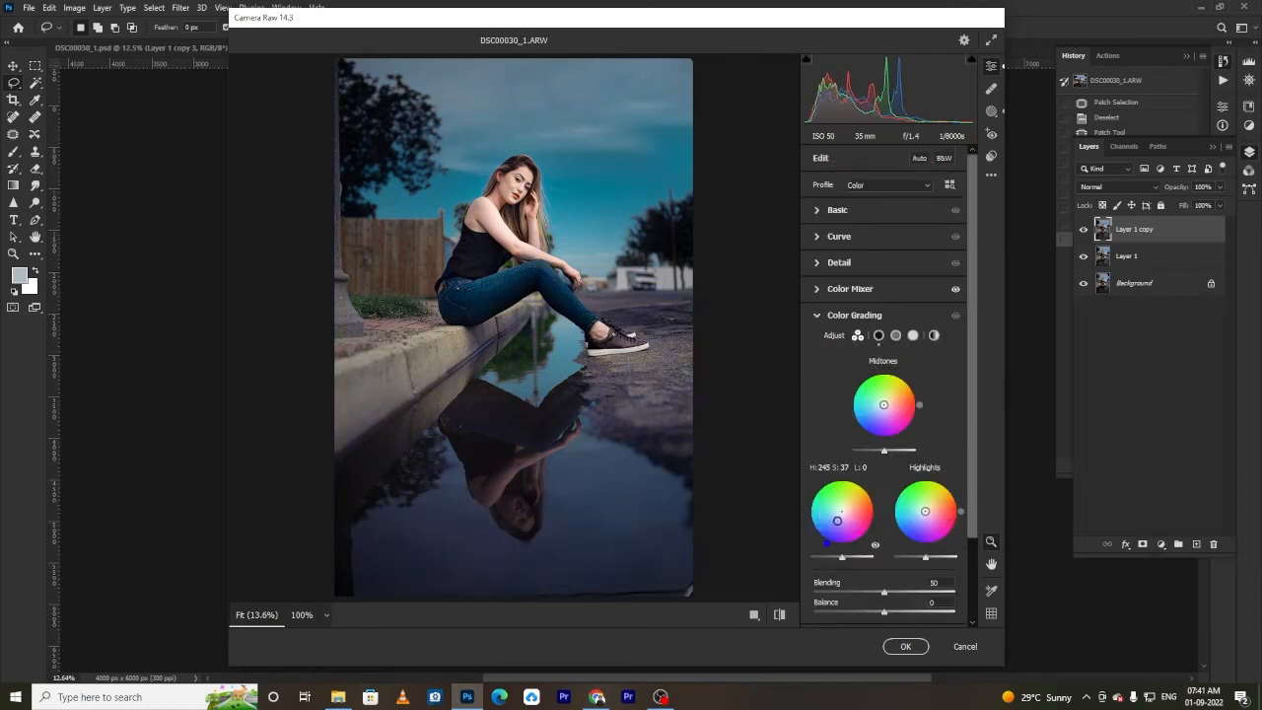
{"action": "left_click_drag", "start_coordinate": [826, 548], "coordinate": [842, 556]}
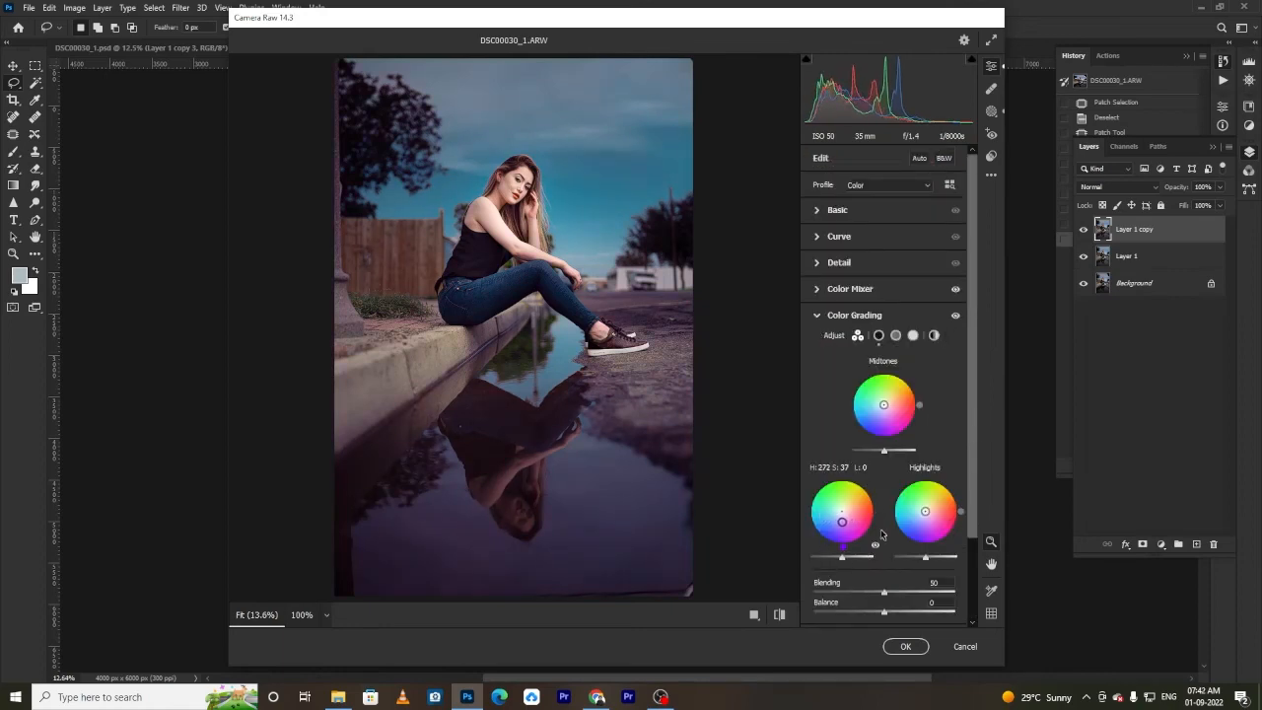
{"action": "mouse_move", "coordinate": [885, 405]}
{"action": "left_mouse_down"}
{"action": "mouse_move", "coordinate": [912, 384]}
{"action": "mouse_move", "coordinate": [891, 371]}
{"action": "left_mouse_up"}
{"action": "left_click_drag", "start_coordinate": [932, 501], "coordinate": [967, 406]}
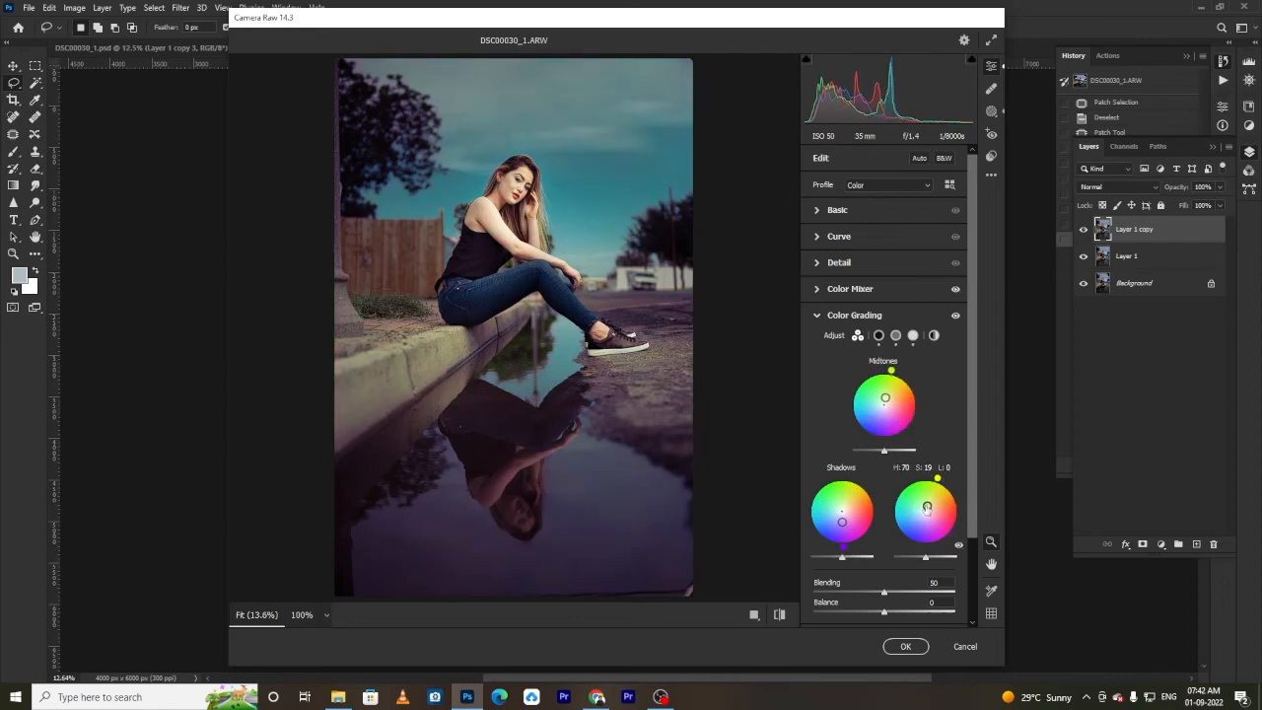
{"action": "left_click_drag", "start_coordinate": [927, 512], "coordinate": [944, 481]}
- Set the Color Grading midtones to Hue 53, Saturation 34 and shadows to Hue 290, Saturation 23, and apply the Camera Raw edits
{"action": "left_click_drag", "start_coordinate": [886, 398], "coordinate": [910, 382]}
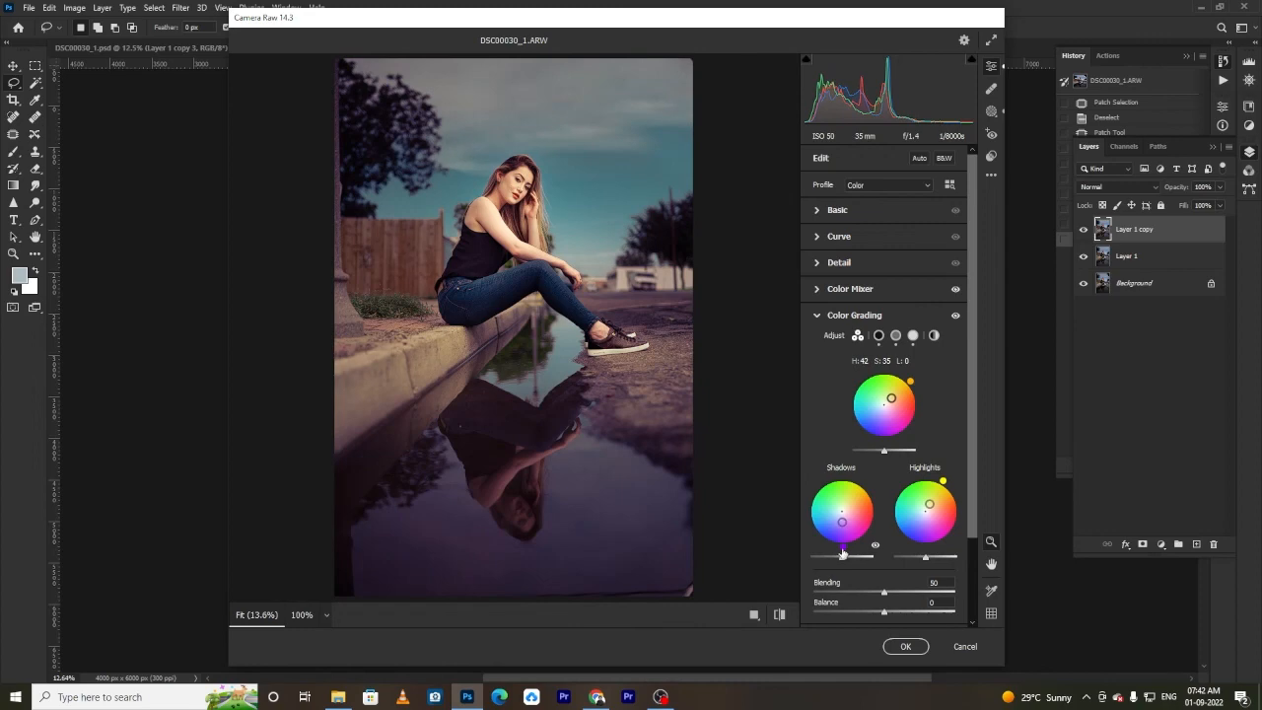
{"action": "mouse_move", "coordinate": [842, 553]}
{"action": "left_mouse_down"}
{"action": "mouse_move", "coordinate": [866, 545]}
{"action": "mouse_move", "coordinate": [854, 545]}
{"action": "left_mouse_up"}
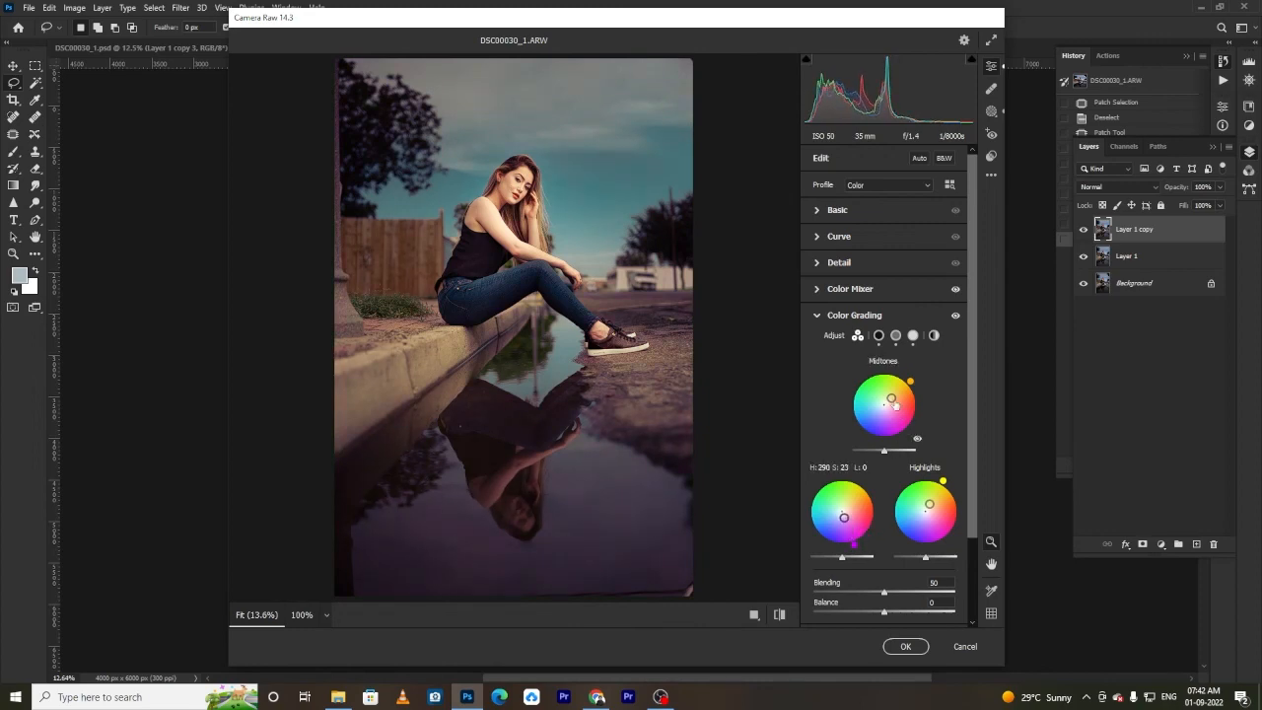
{"action": "left_click_drag", "start_coordinate": [910, 381], "coordinate": [905, 381]}
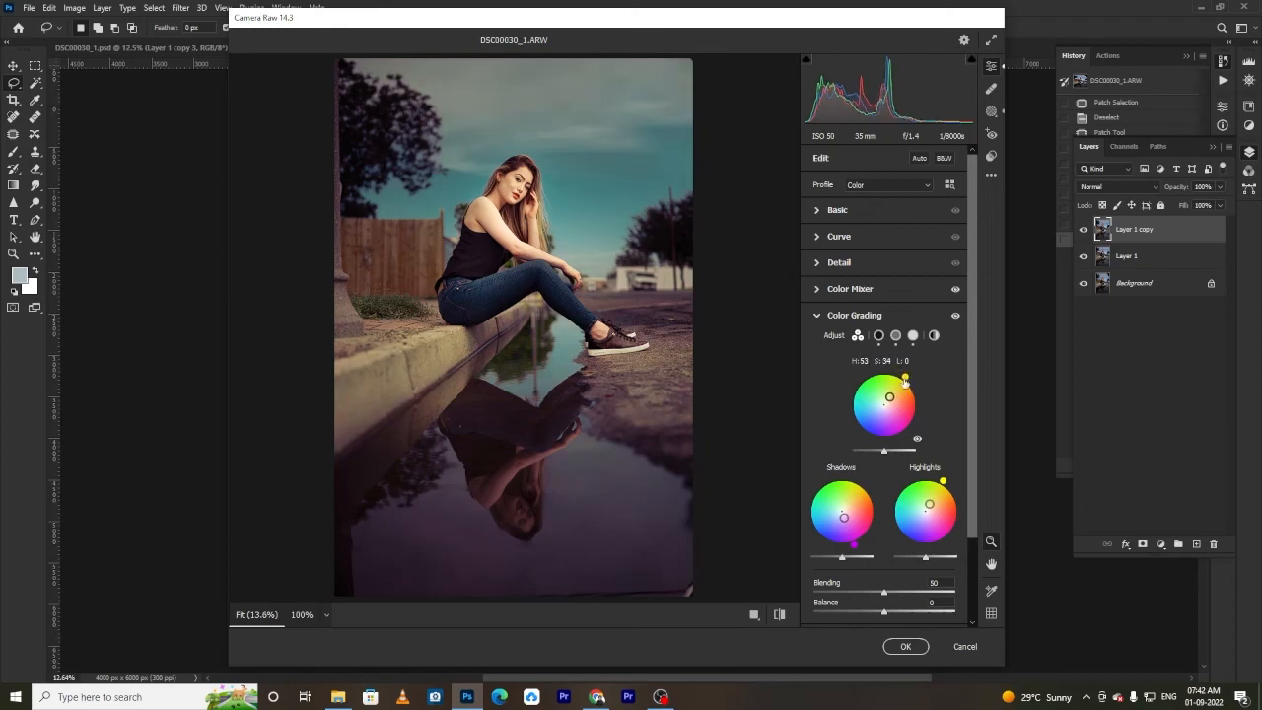
{"action": "left_click", "coordinate": [905, 646]}
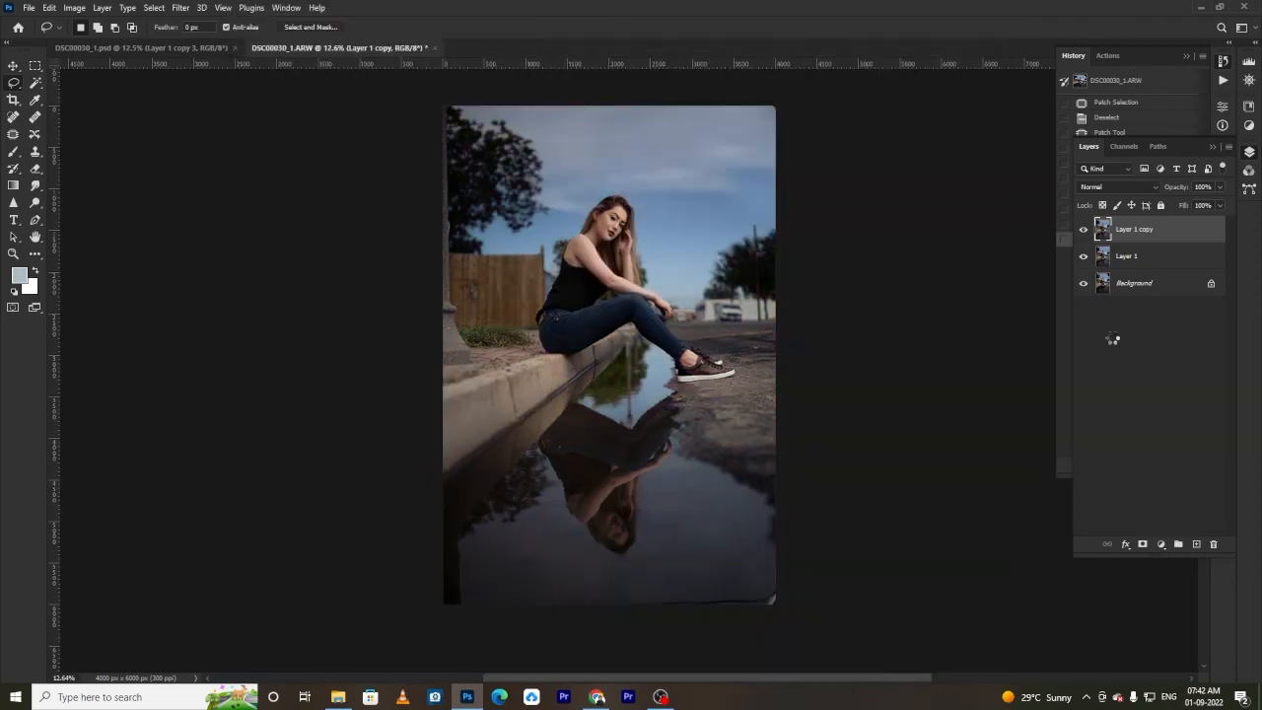
- Hide Layer 1 and Layer 1 copy to view the original Background photo for comparison
{"action": "left_click", "coordinate": [1084, 255]}
{"action": "left_click", "coordinate": [1084, 229]}
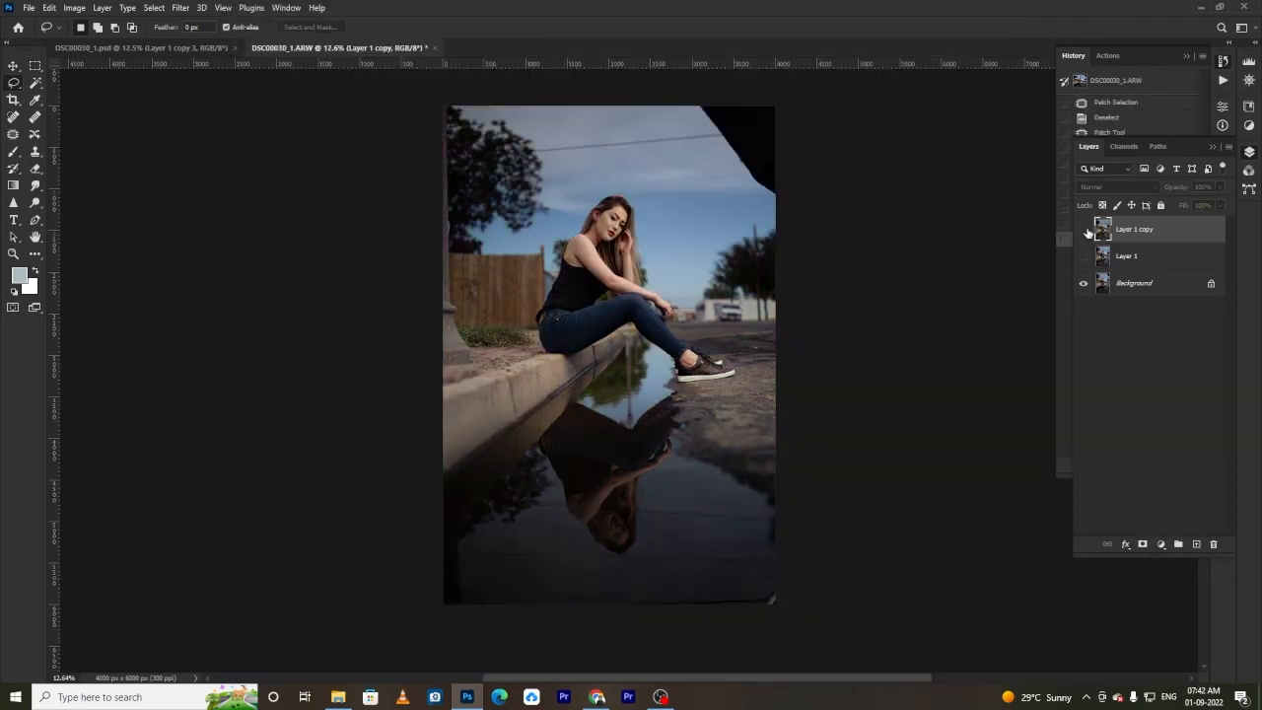